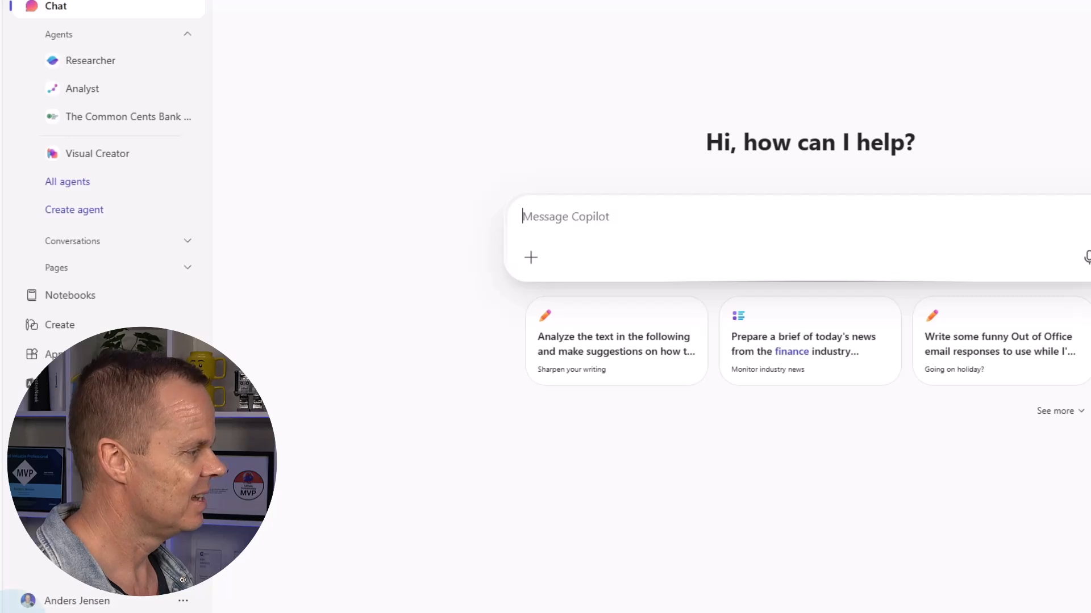
Create a new Copilot notebook from the Notebooks page and name it 'Workplace Insights'
{"action": "left_click", "coordinate": [77, 300]}
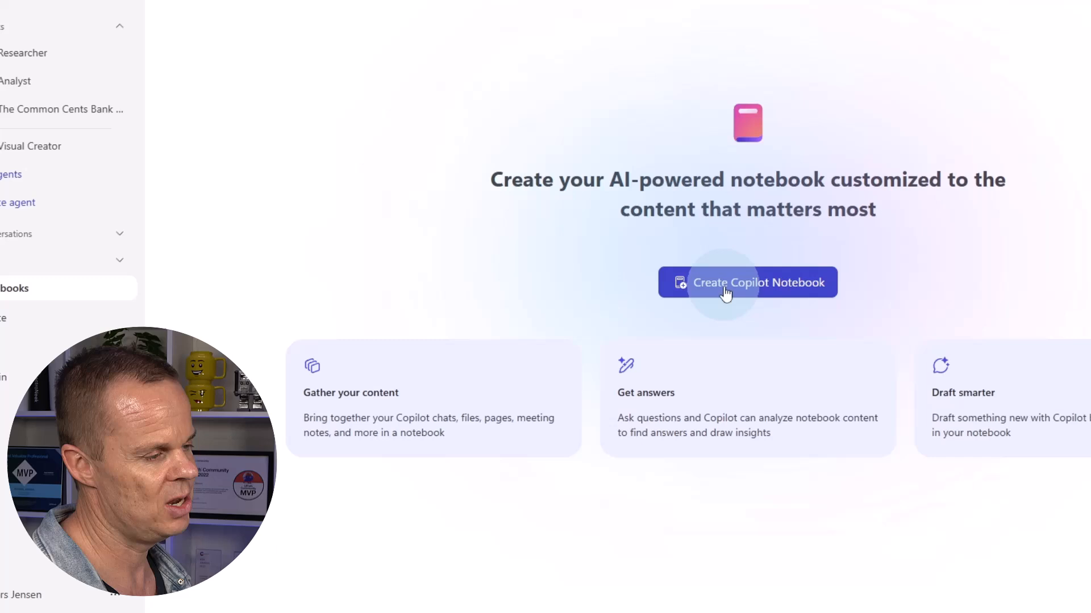
{"action": "left_click", "coordinate": [725, 292]}
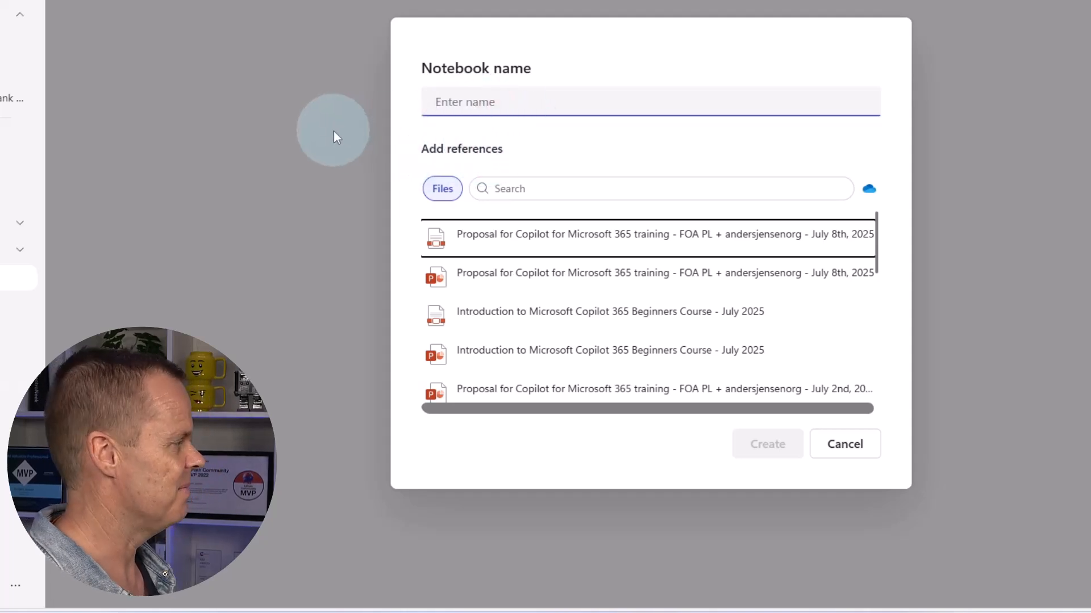
{"action": "type", "text": "Workplace"}
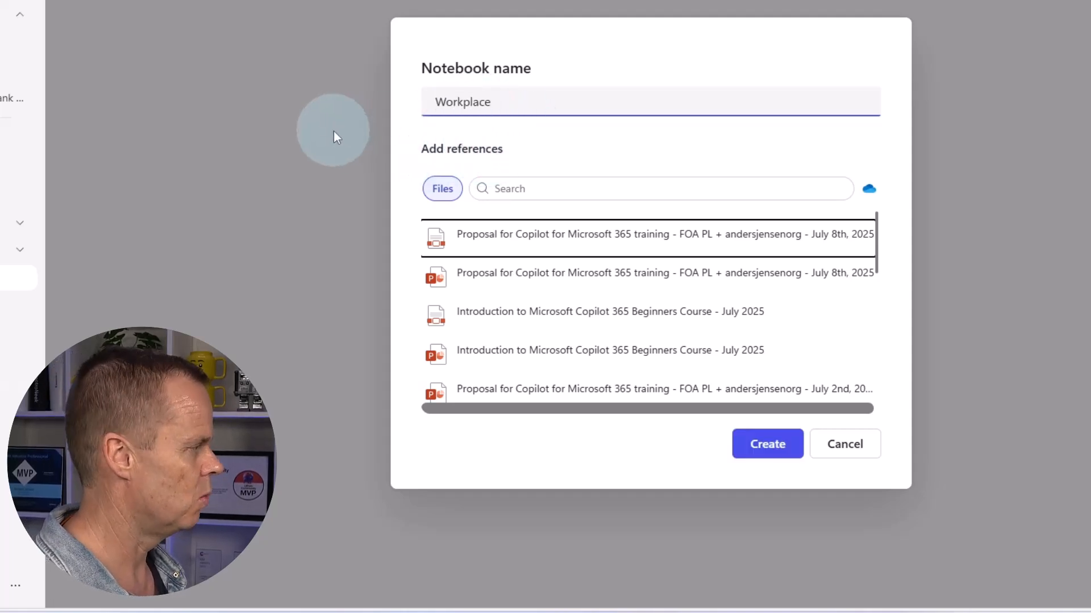
{"action": "type", "text": " Insights"}
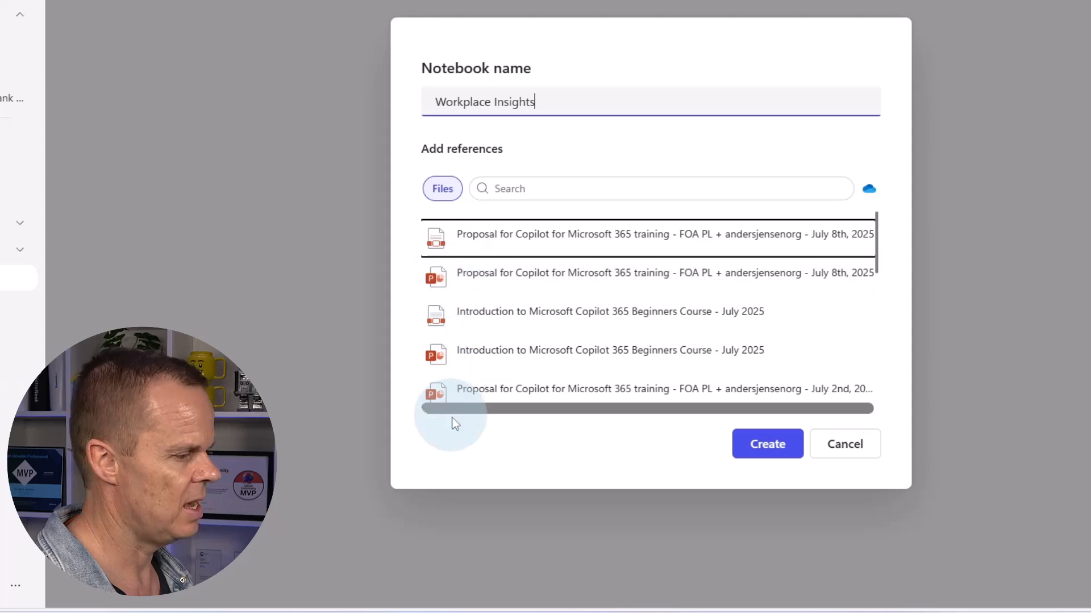
{"action": "left_click", "coordinate": [572, 612]}
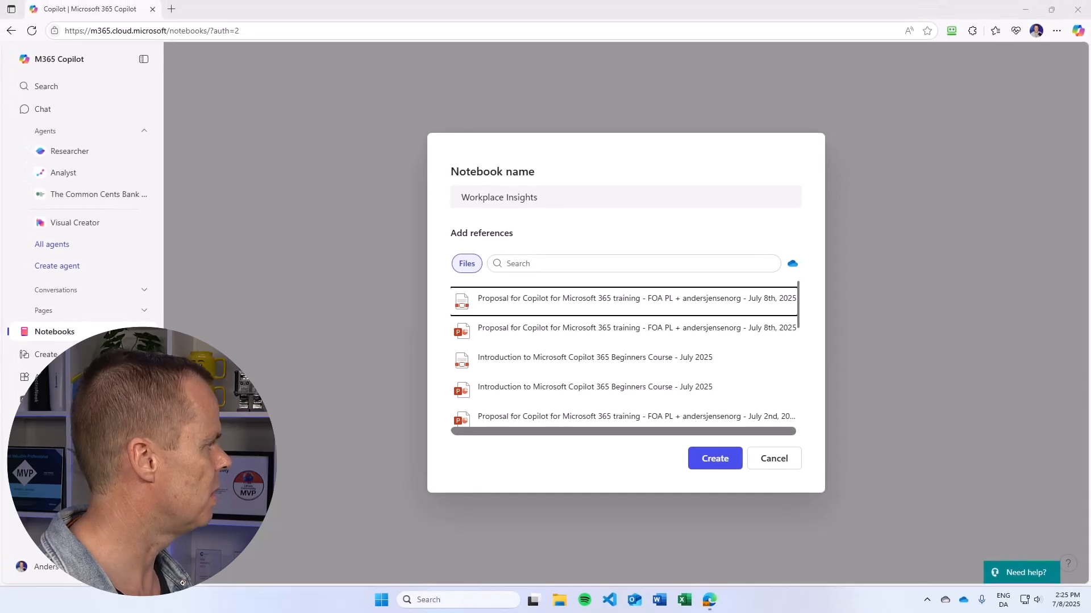
Browse to Copilot 365 - Lesson Files > Agents & Notebooks > HR Data and open Absence Report.xlsx
{"action": "left_click_drag", "start_coordinate": [0, 94], "coordinate": [525, 83]}
{"action": "double_click", "coordinate": [481, 354]}
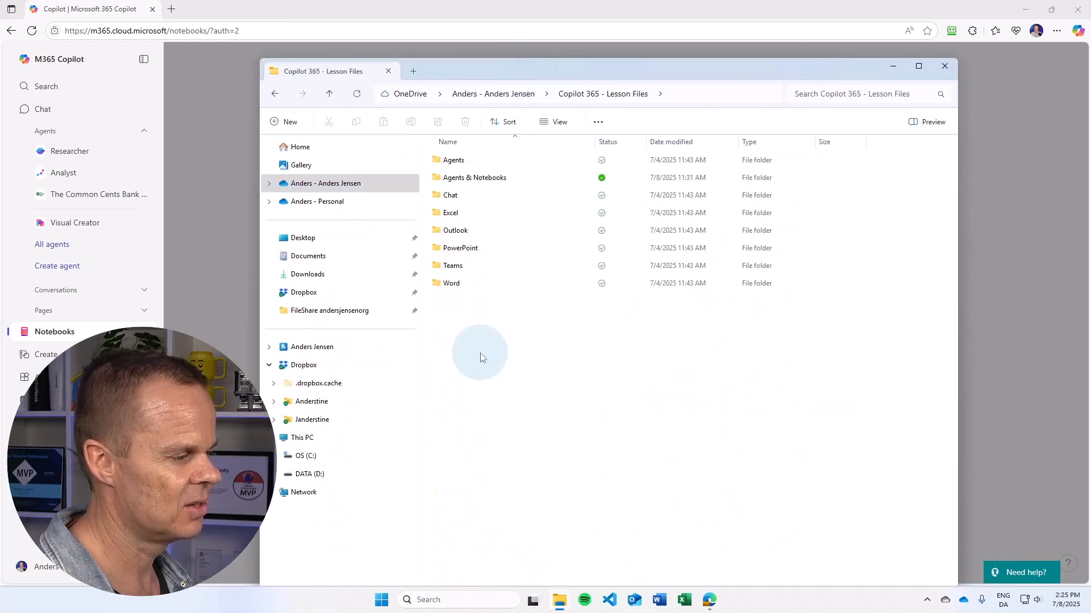
{"action": "left_click", "coordinate": [467, 180]}
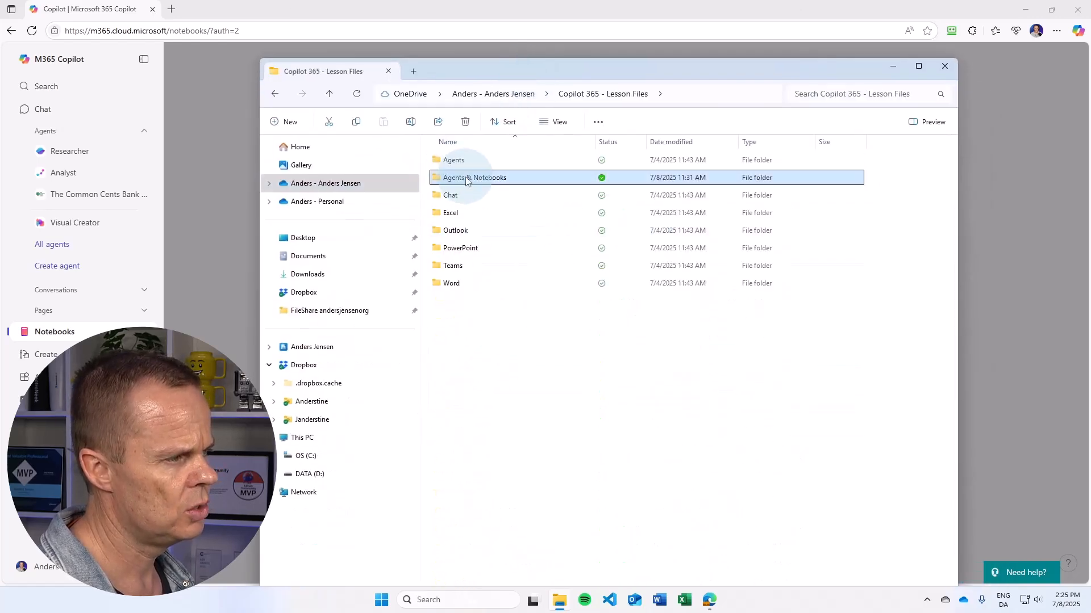
{"action": "double_click", "coordinate": [467, 180]}
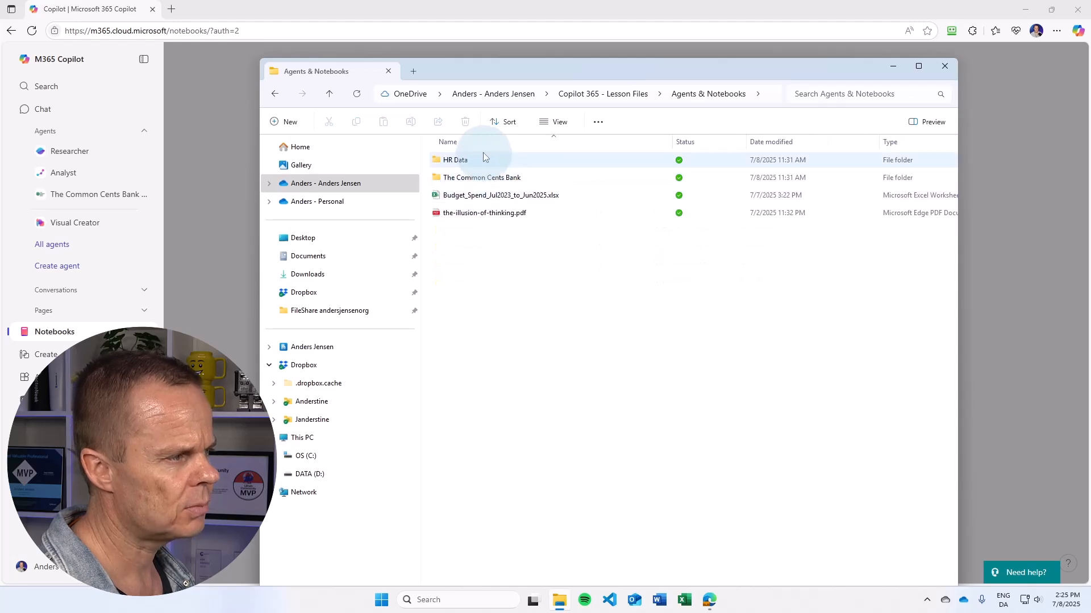
{"action": "double_click", "coordinate": [458, 159]}
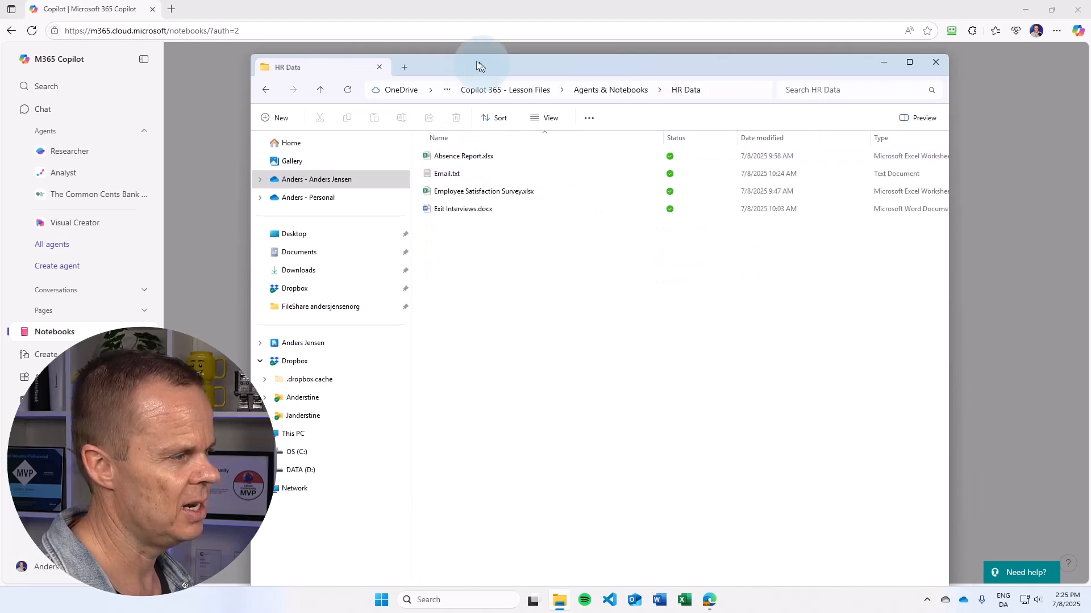
{"action": "left_click_drag", "start_coordinate": [479, 66], "coordinate": [436, 38]}
{"action": "double_click", "coordinate": [420, 132]}
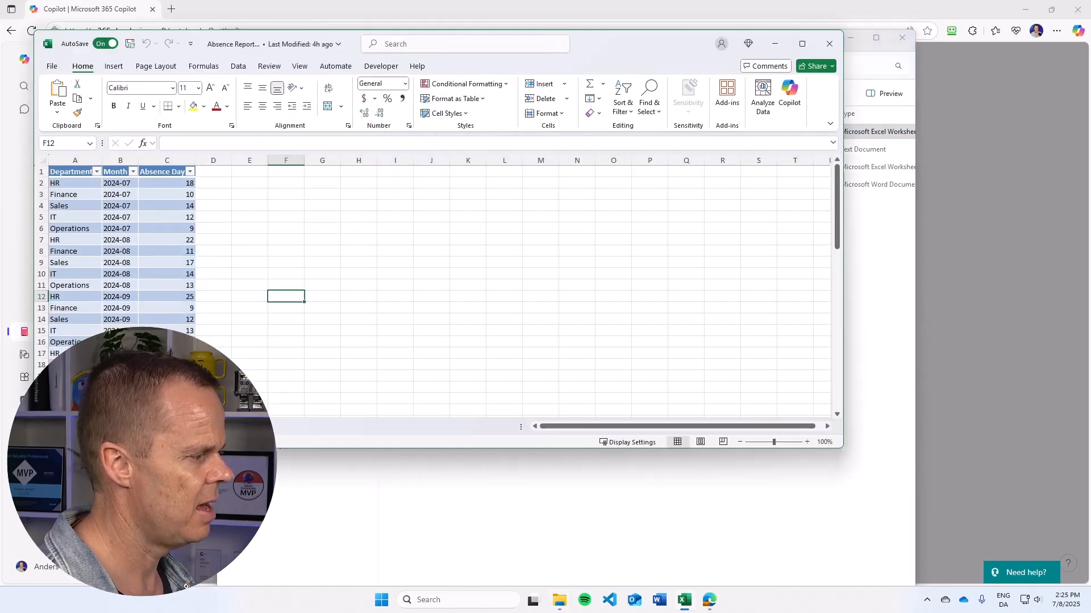
Scroll through the Absence Report, close it, and open Employee Satisfaction Survey.xlsx
{"action": "scroll", "coordinate": [110, 256], "scroll_direction": "down", "scroll_amount": 7}
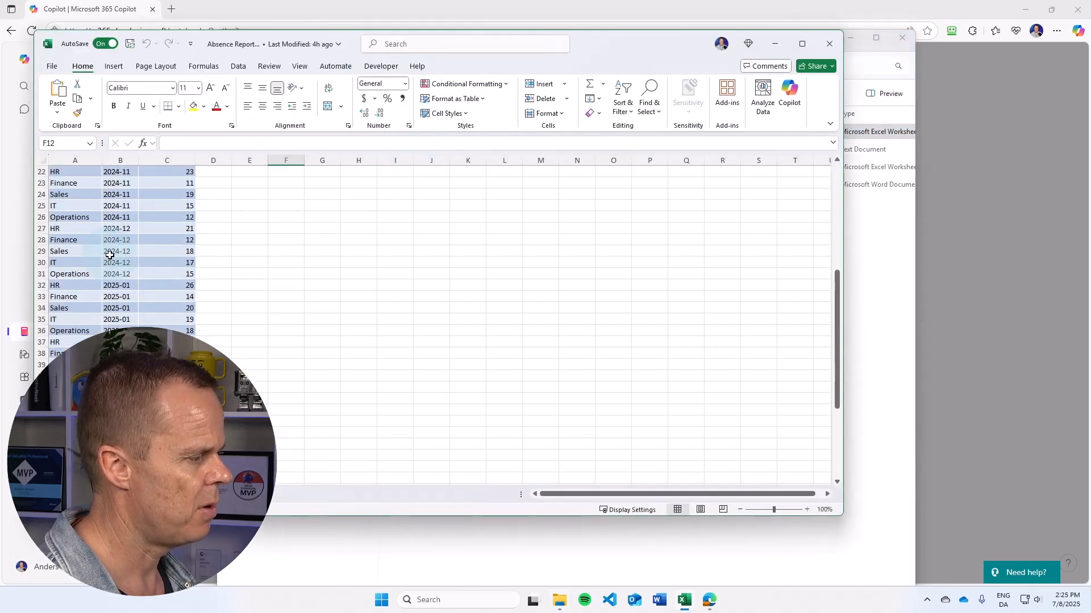
{"action": "scroll", "coordinate": [109, 256], "scroll_direction": "up", "scroll_amount": 7}
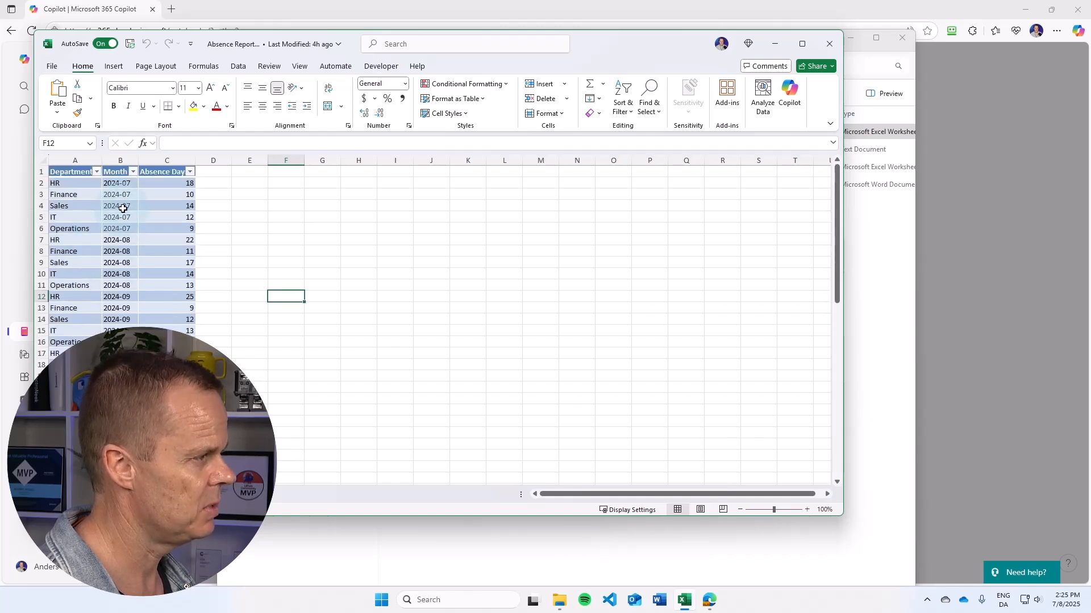
{"action": "scroll", "coordinate": [122, 209], "scroll_direction": "down", "scroll_amount": 5}
{"action": "scroll", "coordinate": [123, 204], "scroll_direction": "up", "scroll_amount": 5}
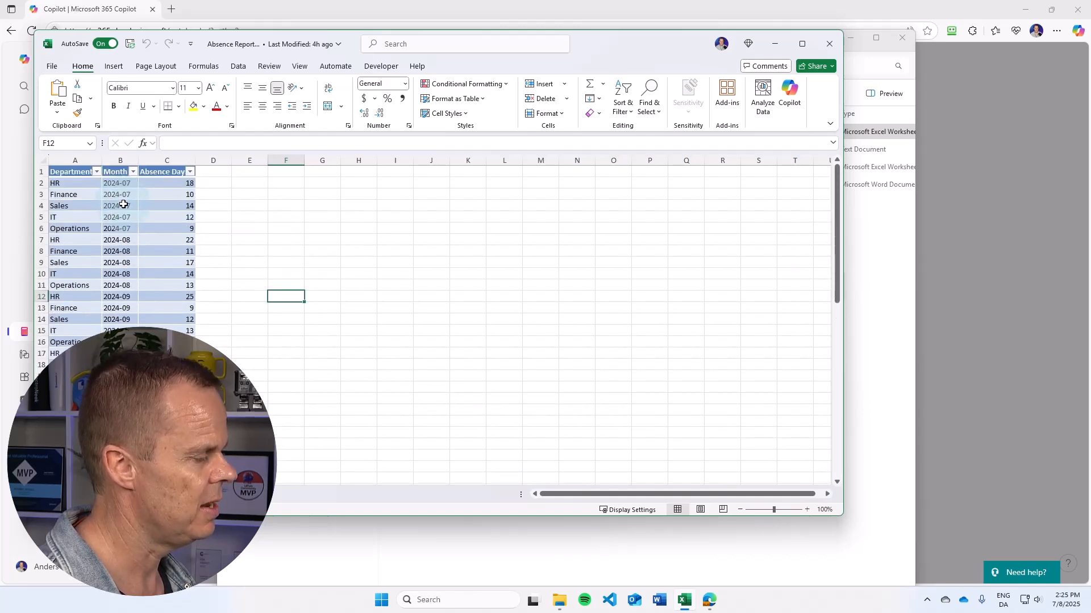
{"action": "left_click", "coordinate": [829, 44]}
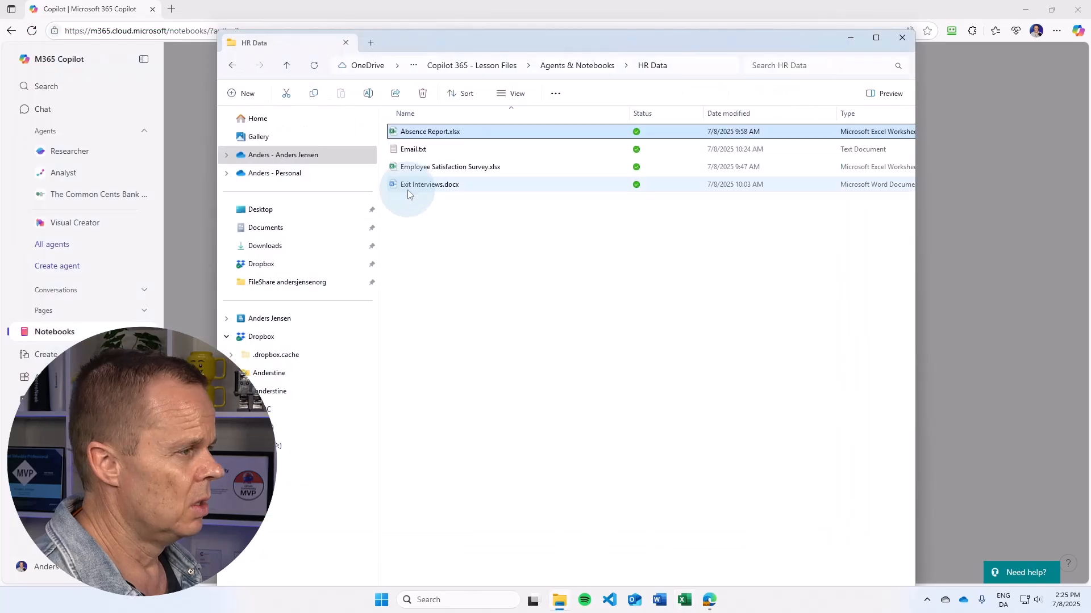
{"action": "left_click", "coordinate": [424, 171]}
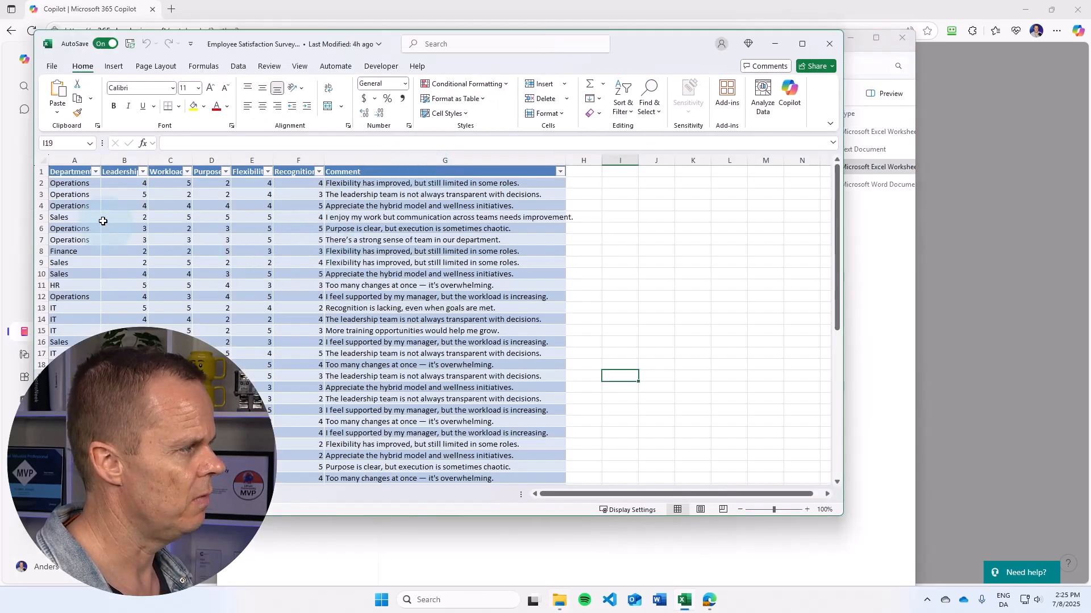
Check the first response's Department, Leadership, Workload, Purpose and Flexibility scores, then close the survey
{"action": "left_click", "coordinate": [77, 181]}
{"action": "left_click", "coordinate": [121, 181]}
{"action": "left_click", "coordinate": [170, 180]}
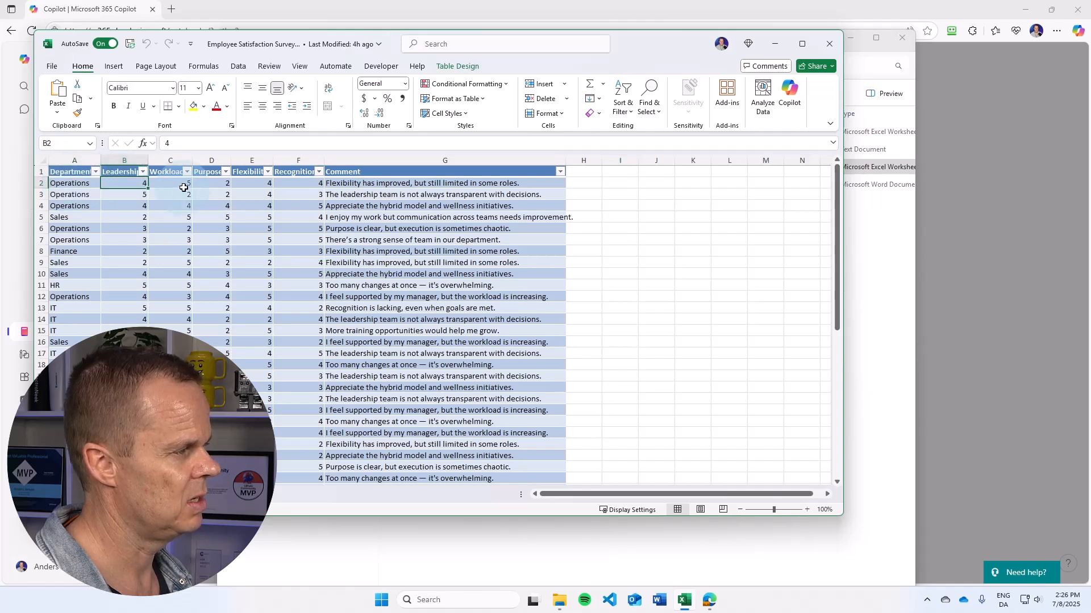
{"action": "left_click", "coordinate": [209, 181]}
{"action": "left_click", "coordinate": [242, 182]}
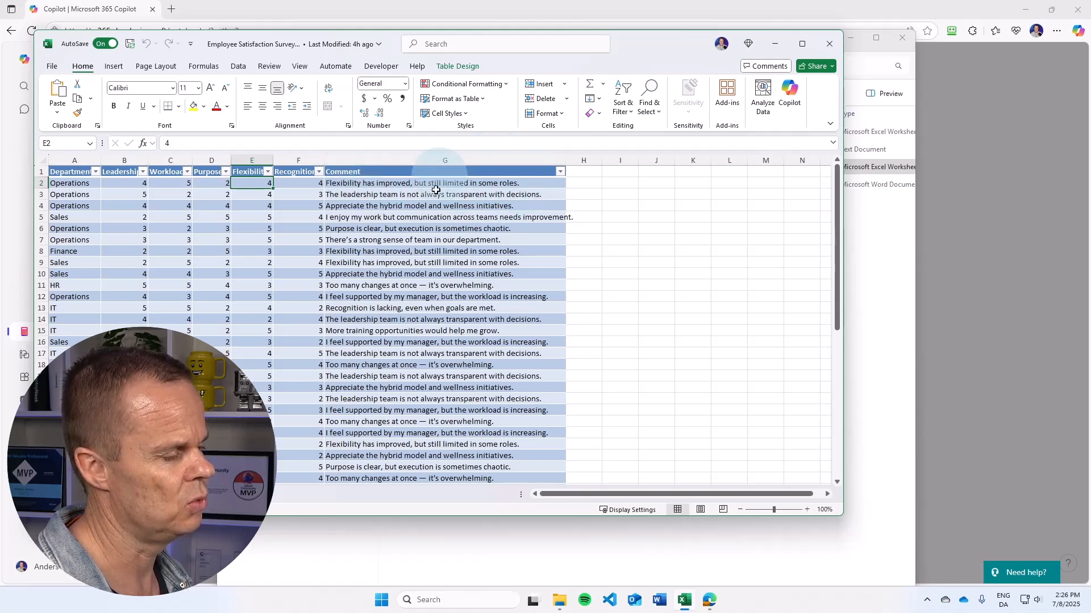
{"action": "scroll", "coordinate": [433, 342], "scroll_direction": "down", "scroll_amount": 3}
{"action": "scroll", "coordinate": [430, 346], "scroll_direction": "up", "scroll_amount": 3}
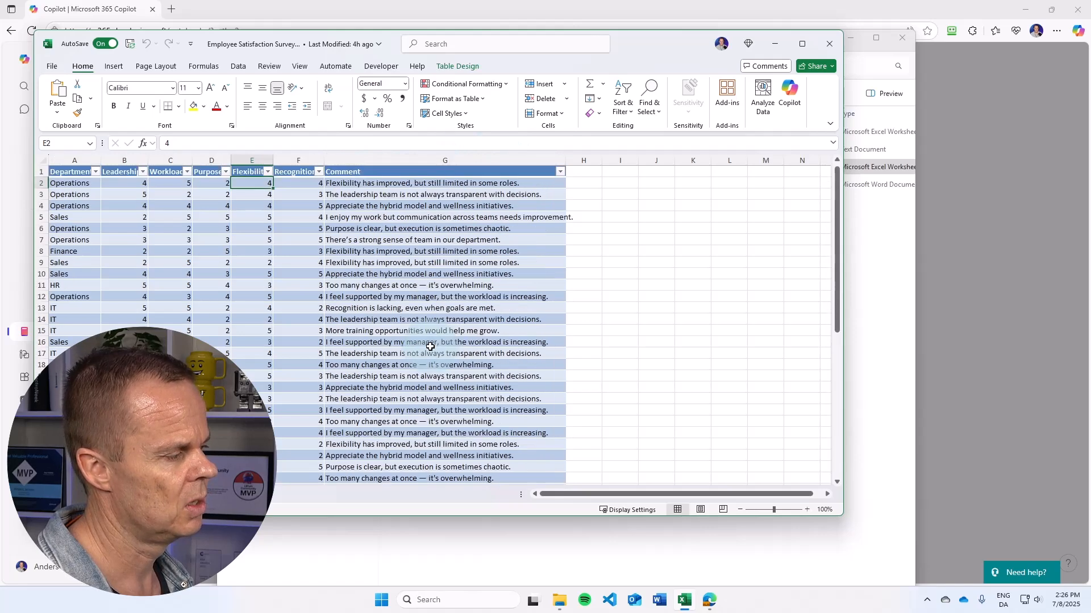
{"action": "left_click", "coordinate": [829, 44]}
{"action": "left_click", "coordinate": [415, 187]}
Open Exit Interviews.docx, maximize Word, scroll through the departmental leaving quotes, and close it
{"action": "double_click", "coordinate": [415, 187]}
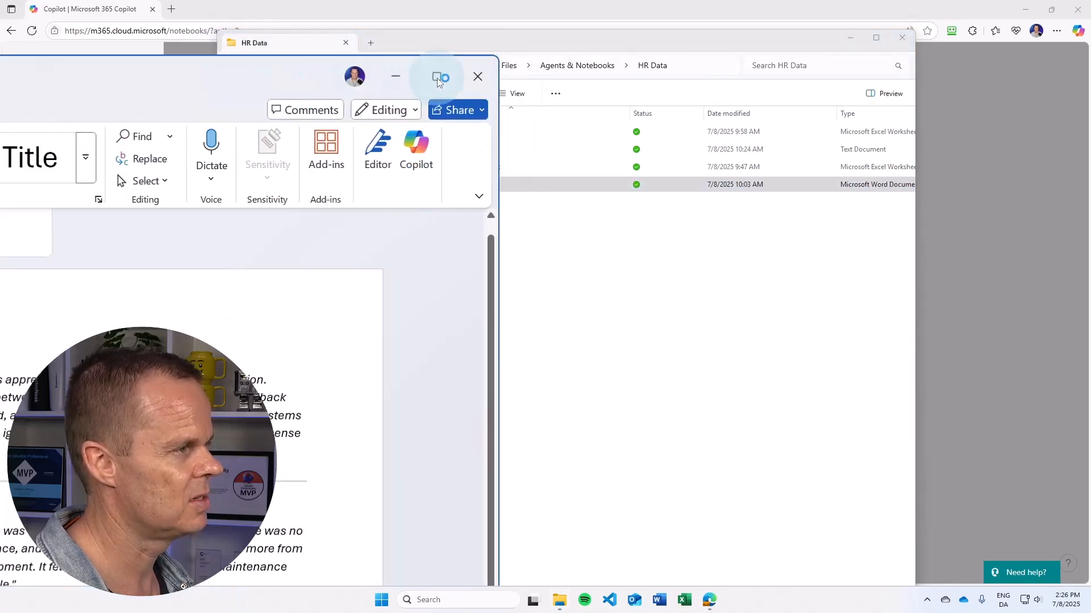
{"action": "left_click", "coordinate": [437, 77]}
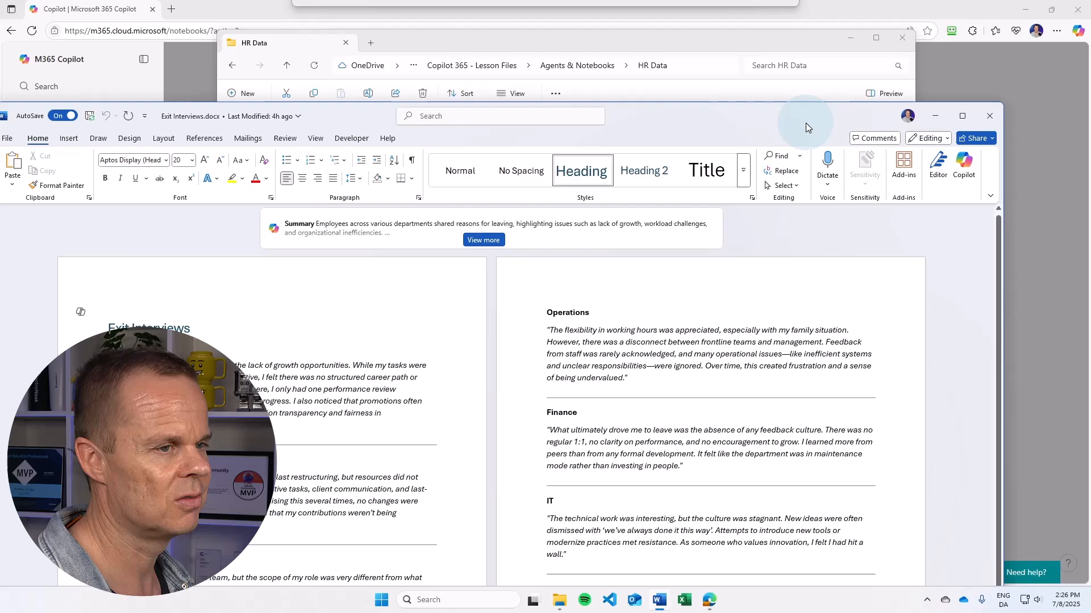
{"action": "left_click_drag", "start_coordinate": [805, 123], "coordinate": [902, 109]}
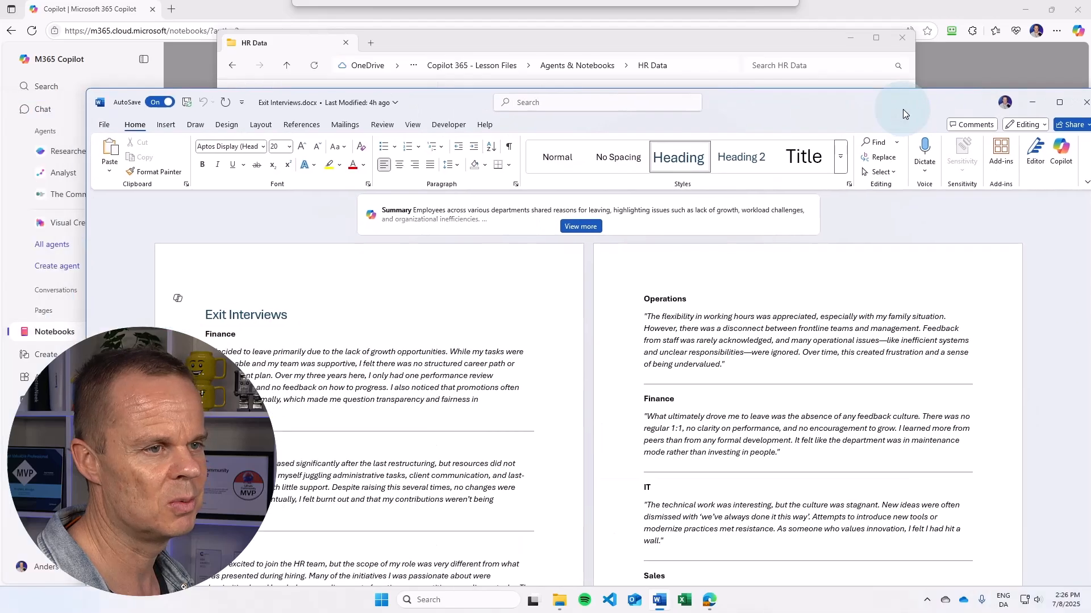
{"action": "left_click", "coordinate": [1032, 112]}
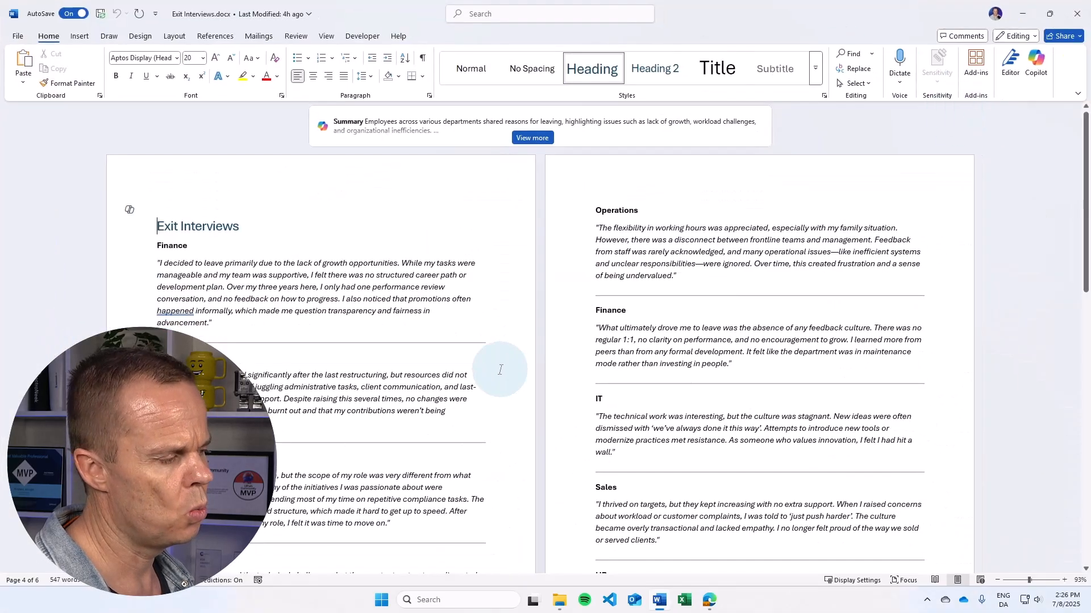
{"action": "scroll", "coordinate": [488, 372], "scroll_direction": "down", "scroll_amount": 5}
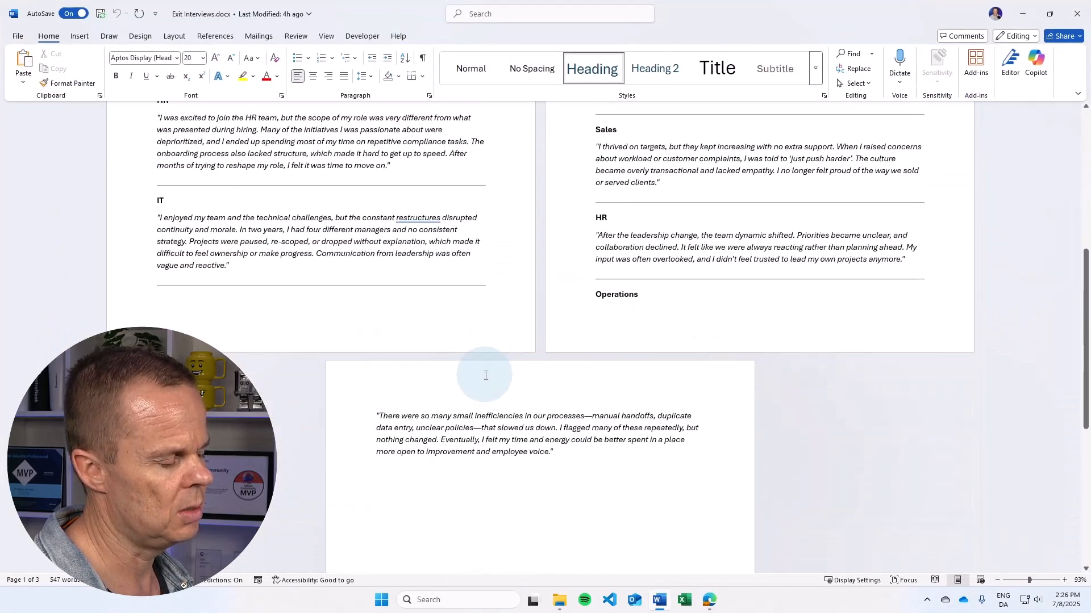
{"action": "scroll", "coordinate": [485, 372], "scroll_direction": "up", "scroll_amount": 8}
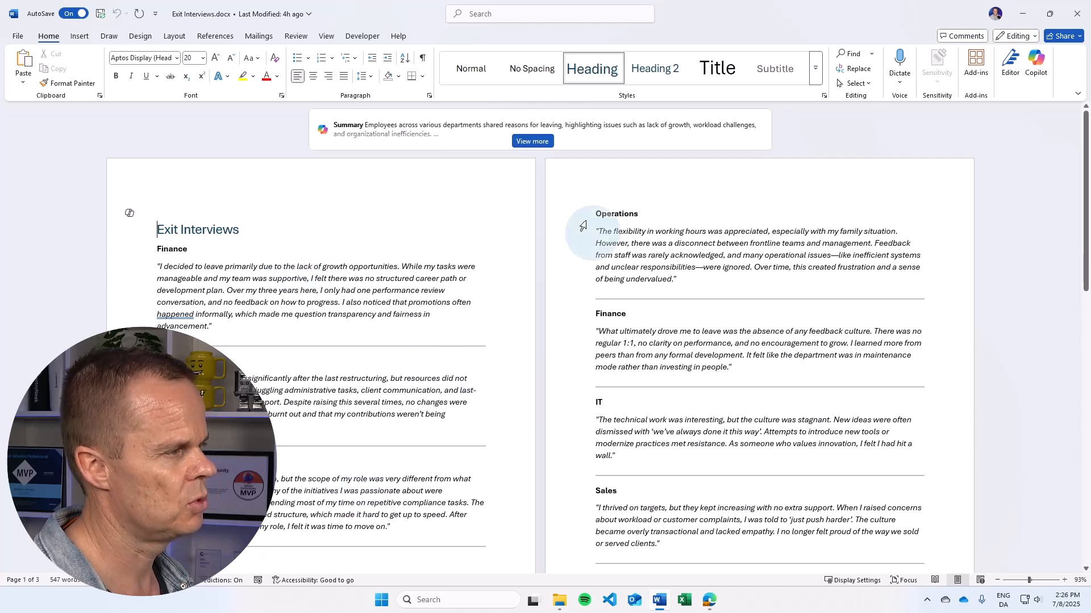
{"action": "left_click", "coordinate": [1076, 14]}
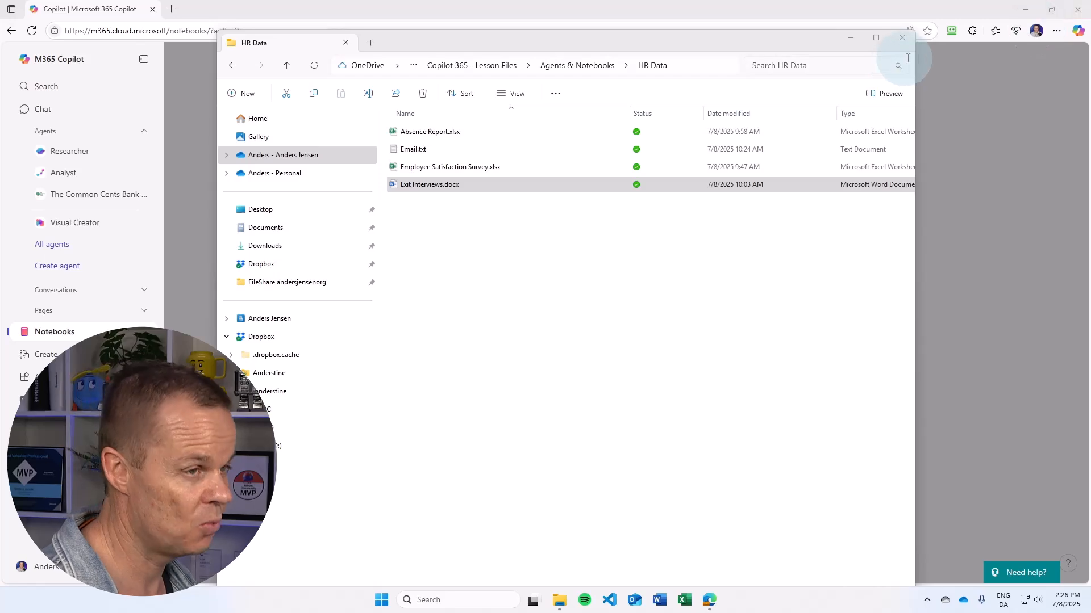
Attach all three HR Data files from OneDrive's Copilot 365 - Lesson Files > Agents & Notebooks as references
{"action": "left_click", "coordinate": [901, 37]}
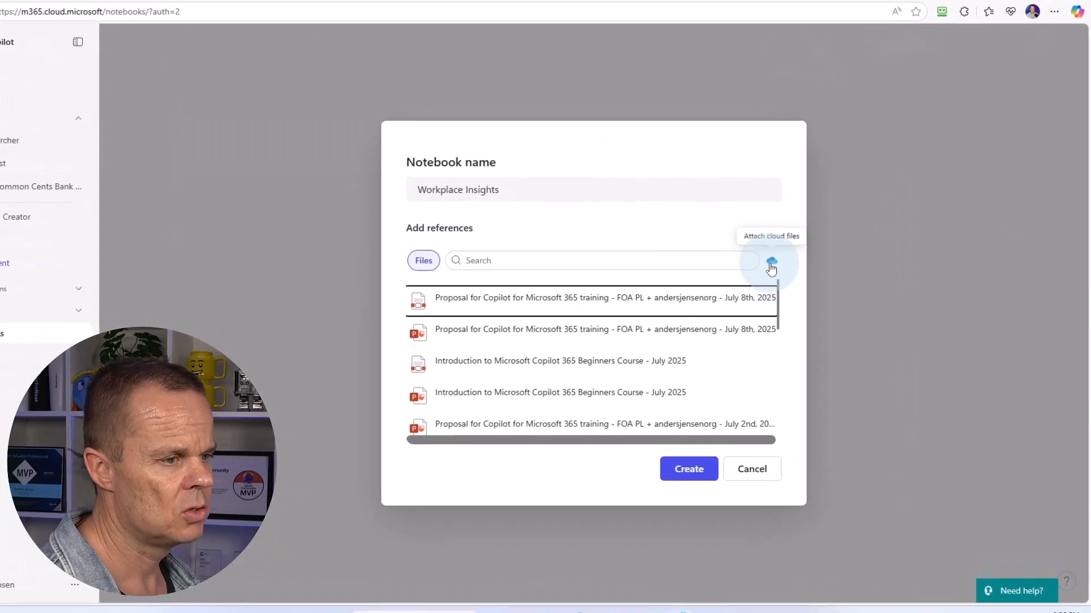
{"action": "left_click", "coordinate": [793, 263]}
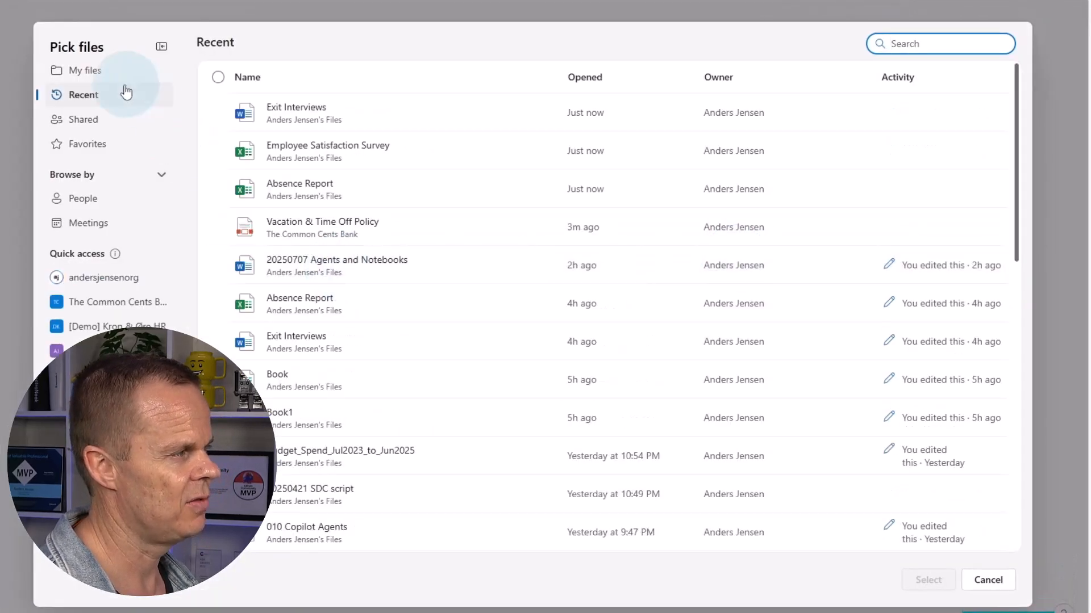
{"action": "left_click", "coordinate": [85, 70]}
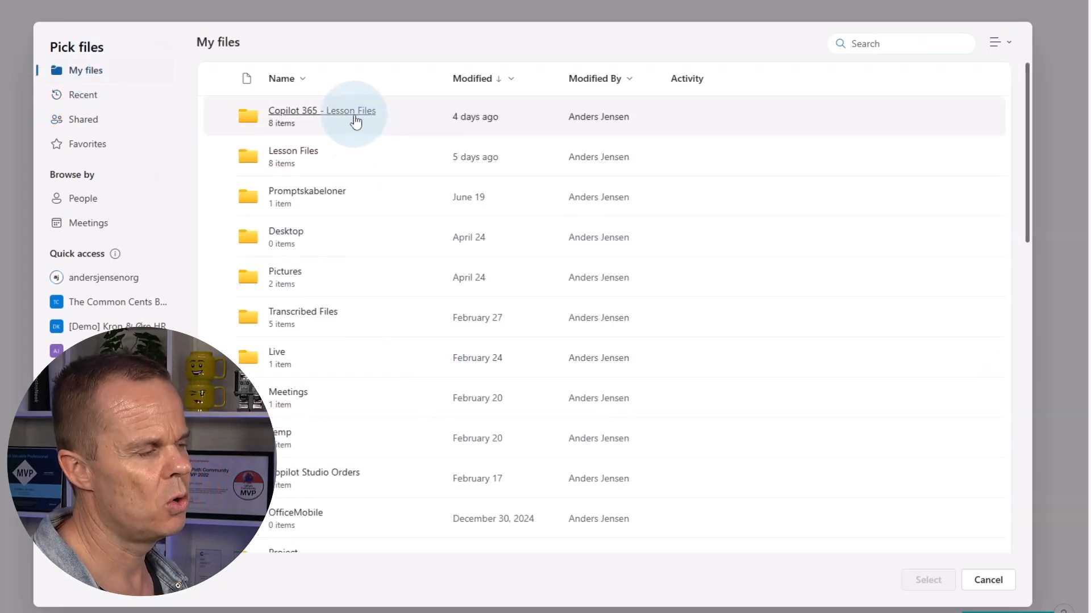
{"action": "left_click", "coordinate": [356, 116]}
{"action": "left_click", "coordinate": [353, 115]}
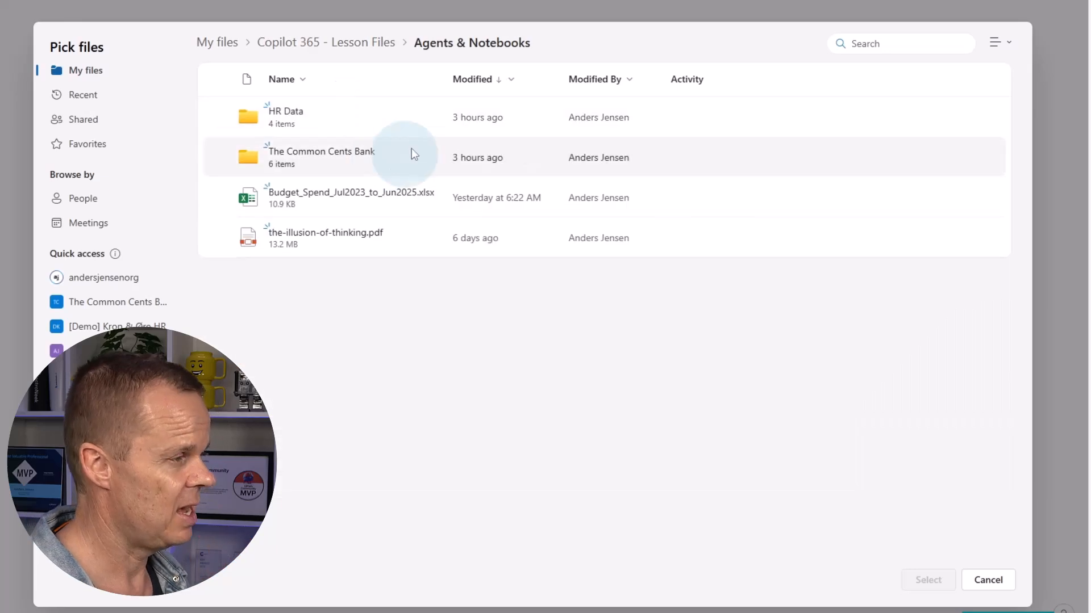
{"action": "left_click", "coordinate": [304, 125]}
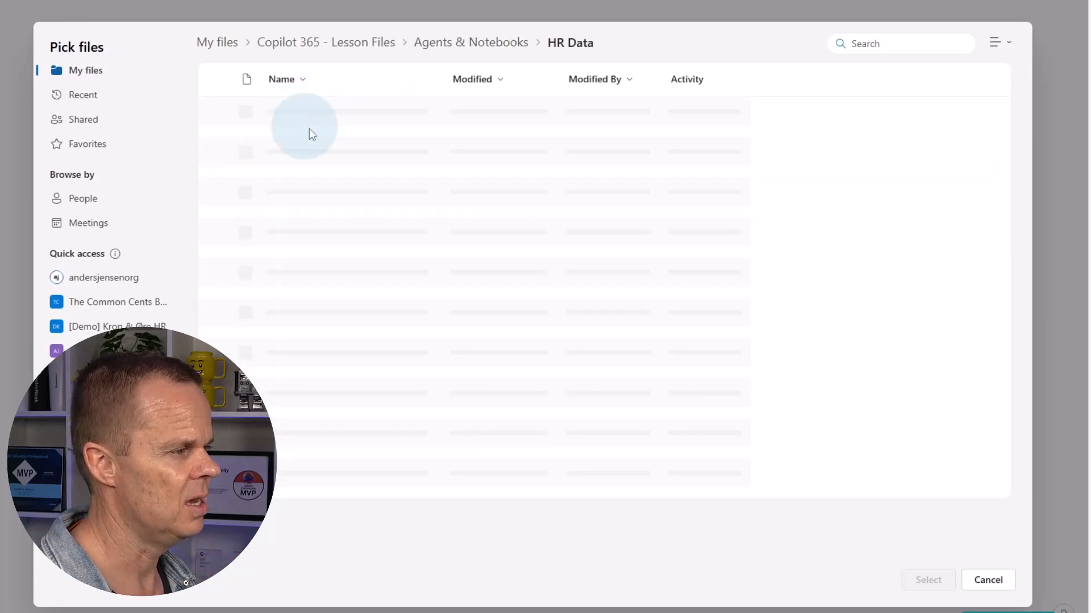
{"action": "left_click", "coordinate": [220, 78]}
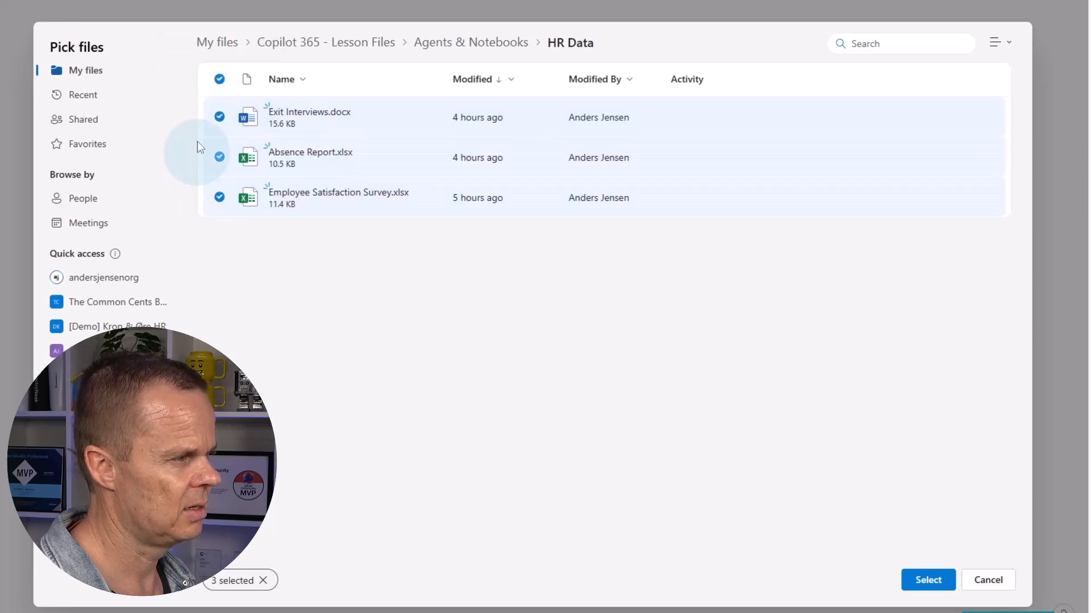
{"action": "left_click", "coordinate": [928, 583]}
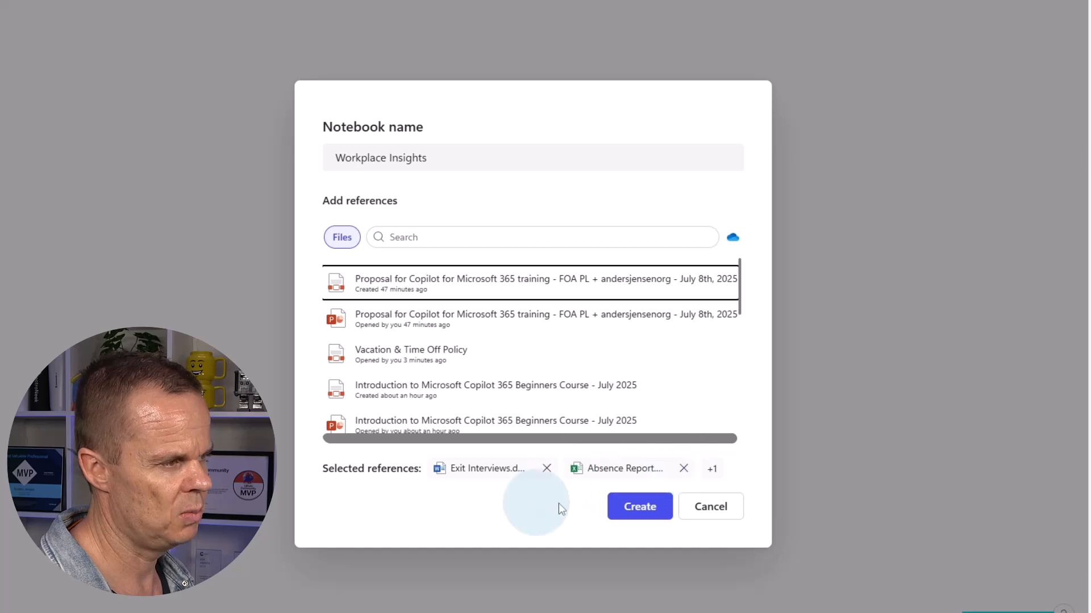
{"action": "left_click", "coordinate": [643, 510]}
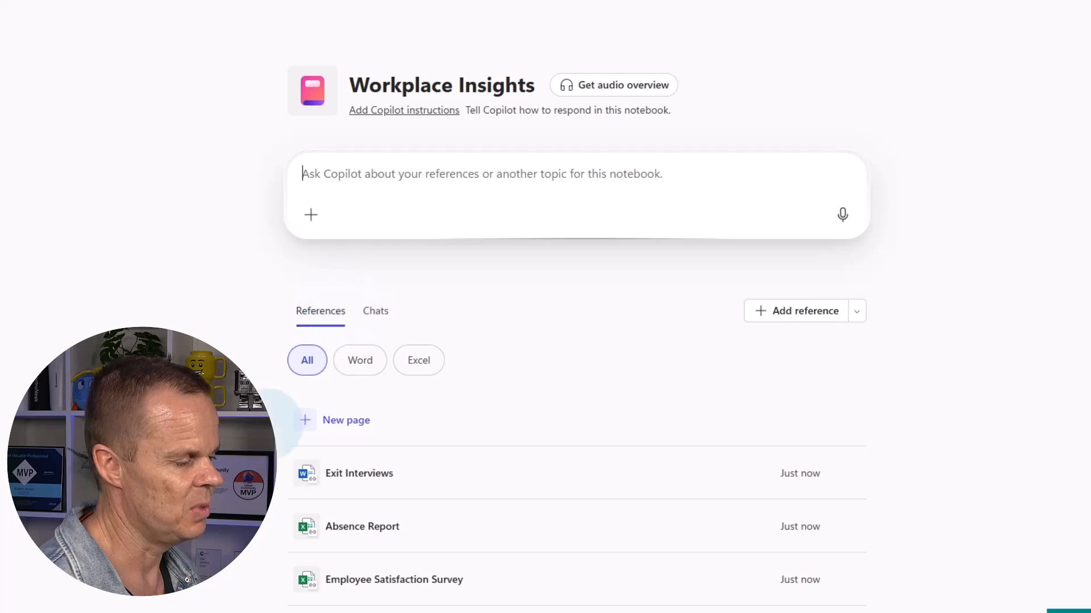
{"action": "scroll", "coordinate": [284, 463], "scroll_direction": "down", "scroll_amount": 1}
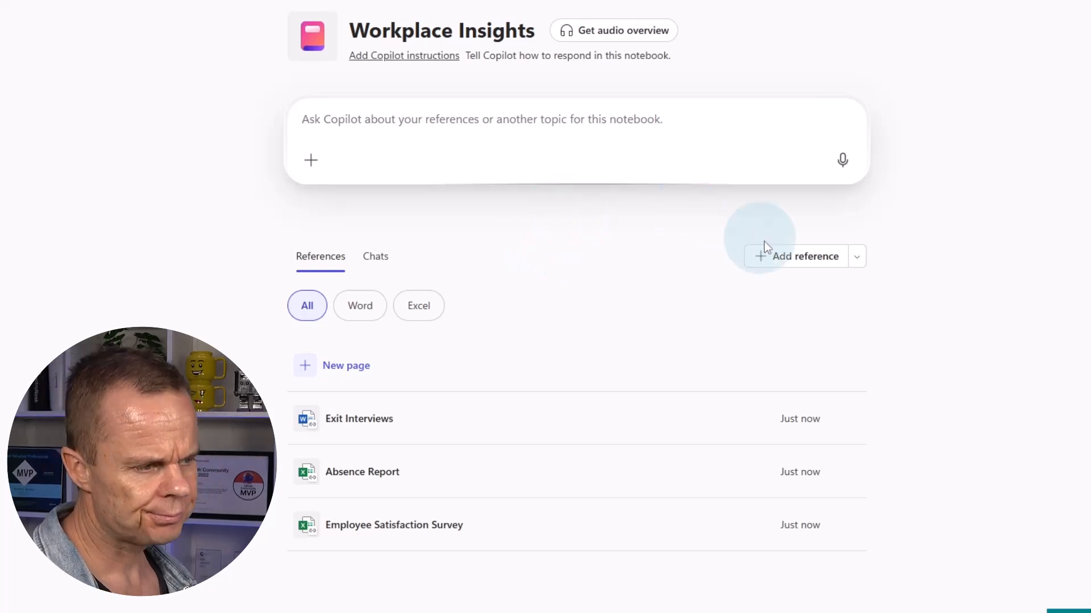
{"action": "left_click", "coordinate": [791, 260]}
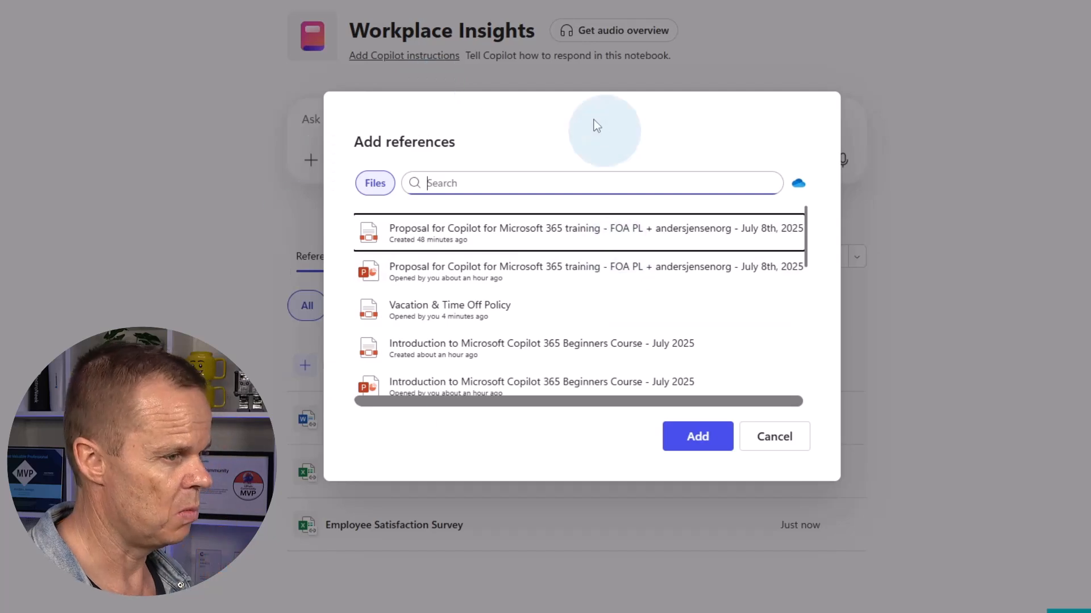
{"action": "left_click", "coordinate": [768, 446]}
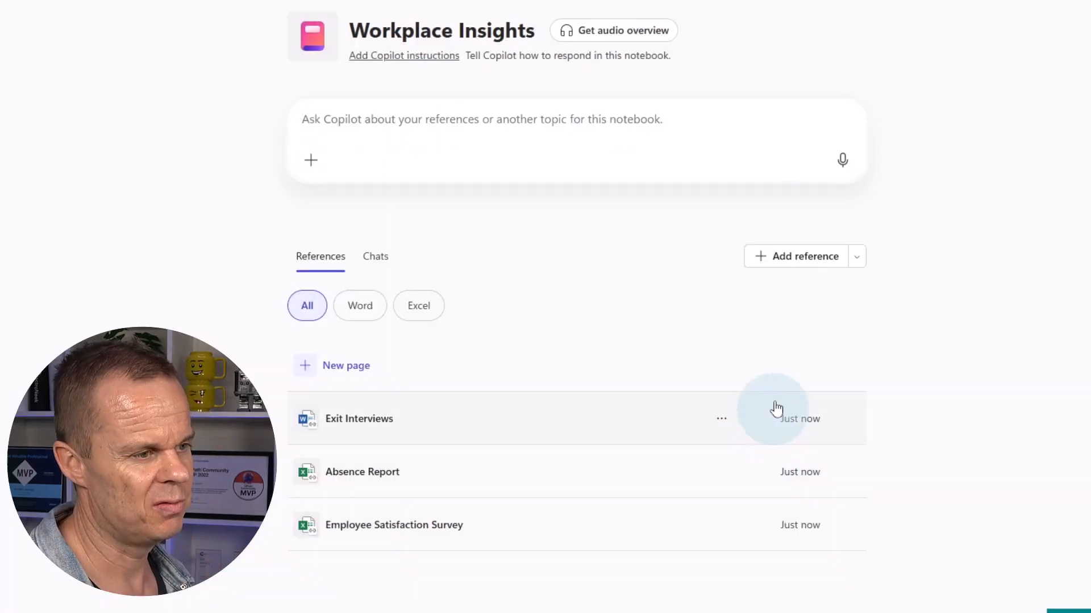
{"action": "left_click", "coordinate": [856, 260]}
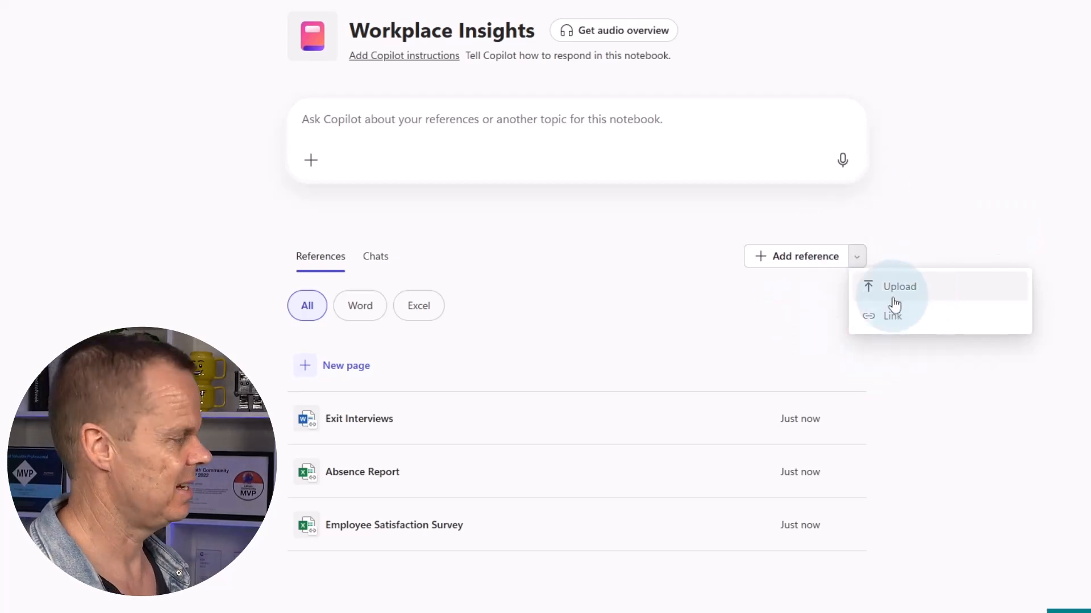
{"action": "left_click", "coordinate": [697, 252]}
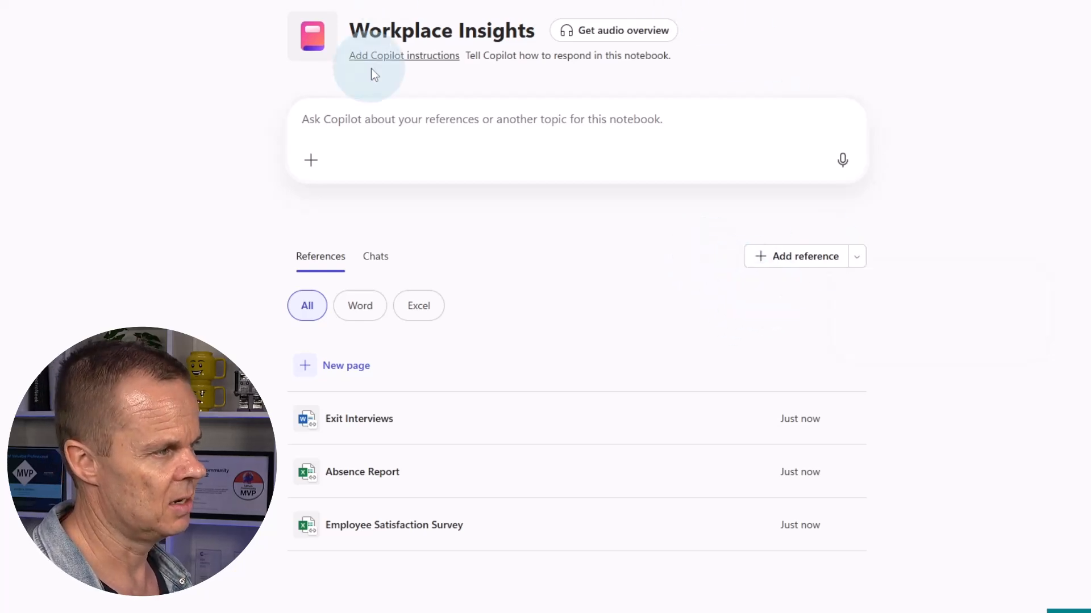
Save custom instructions to analyse workplace patterns over time, keeping responses concise, structured and professional
{"action": "left_click", "coordinate": [404, 56]}
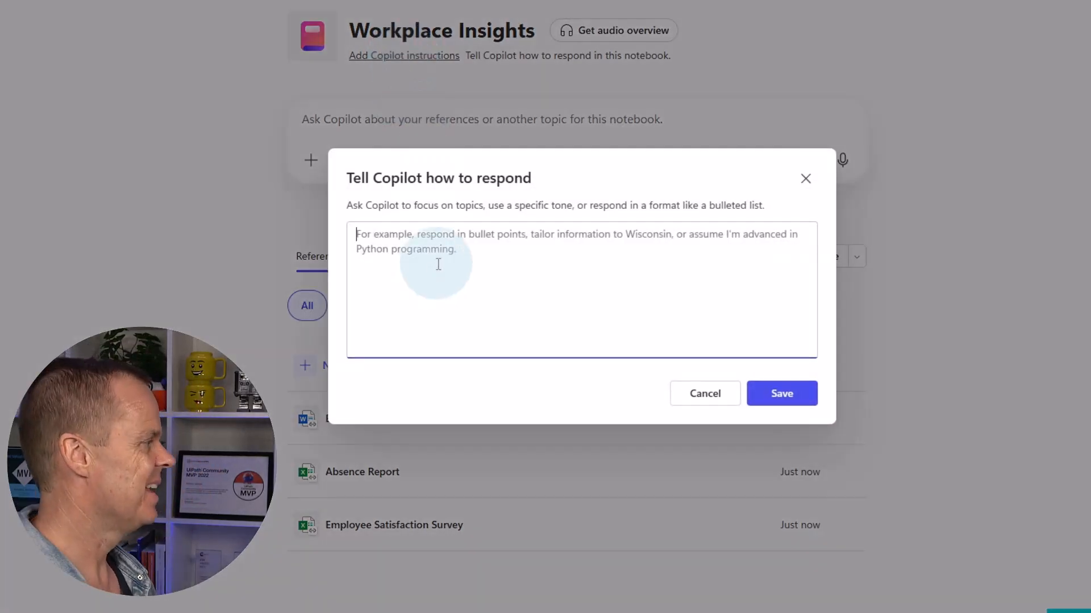
{"action": "type", "text": "U"}
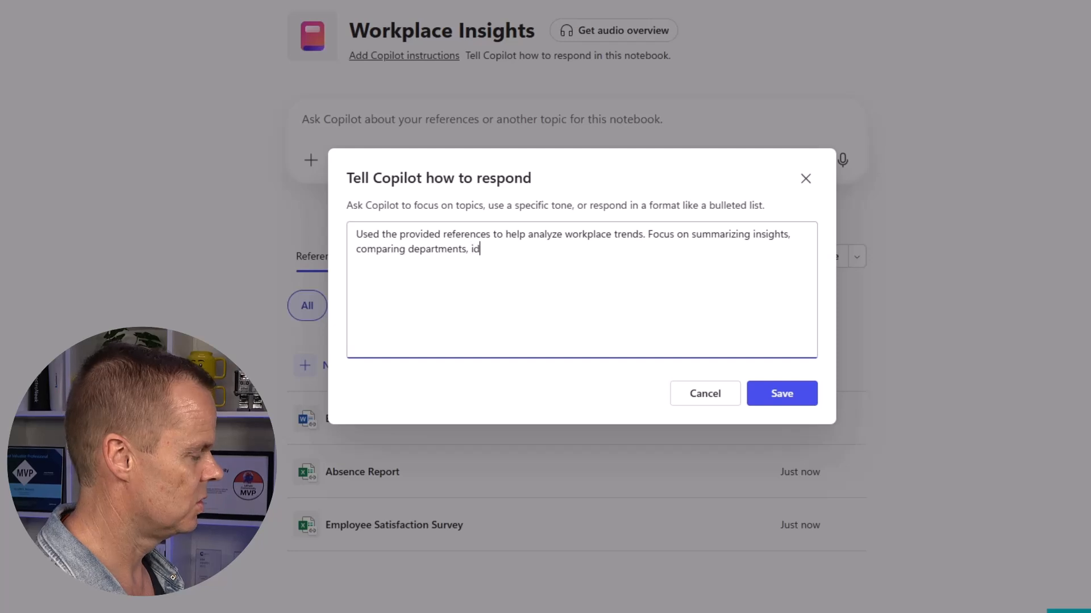
{"action": "type", "text": "ng patterns over time"}
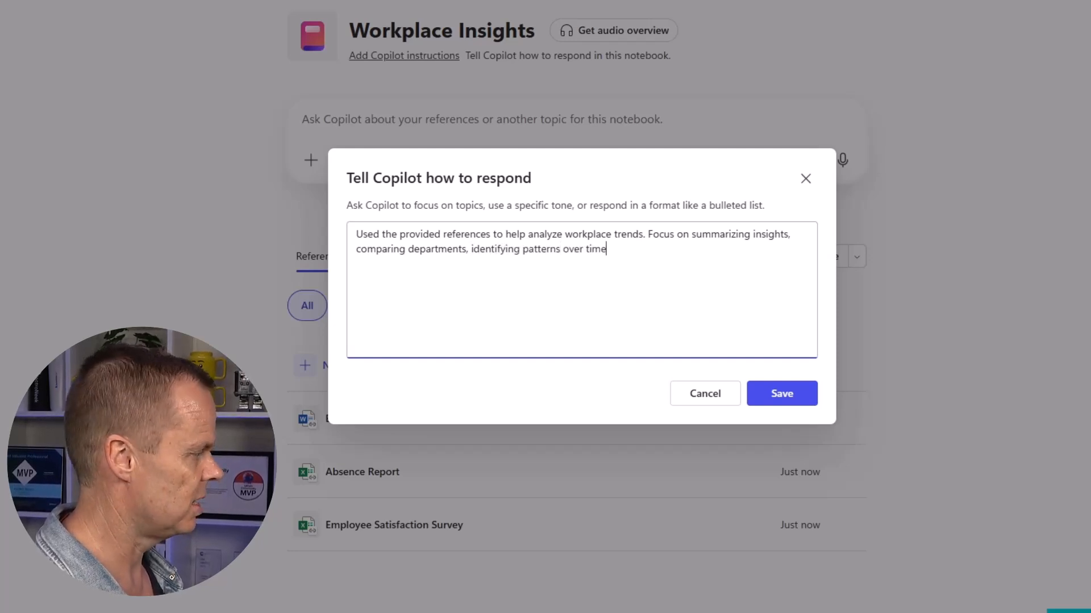
{"action": "type", "text": ", and sugges"}
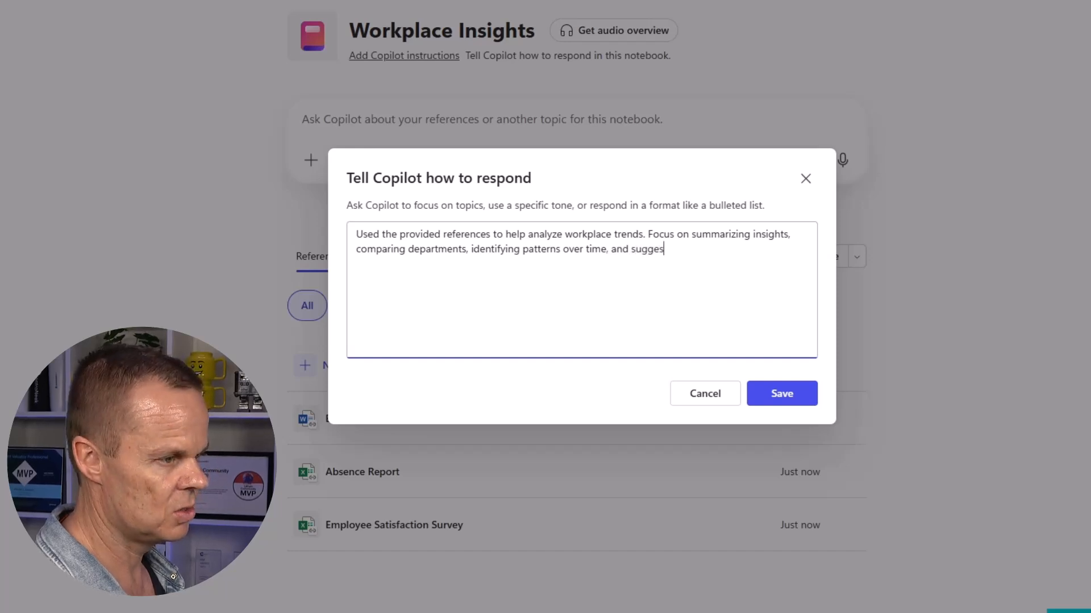
{"action": "type", "text": "ting practical HR actions when"}
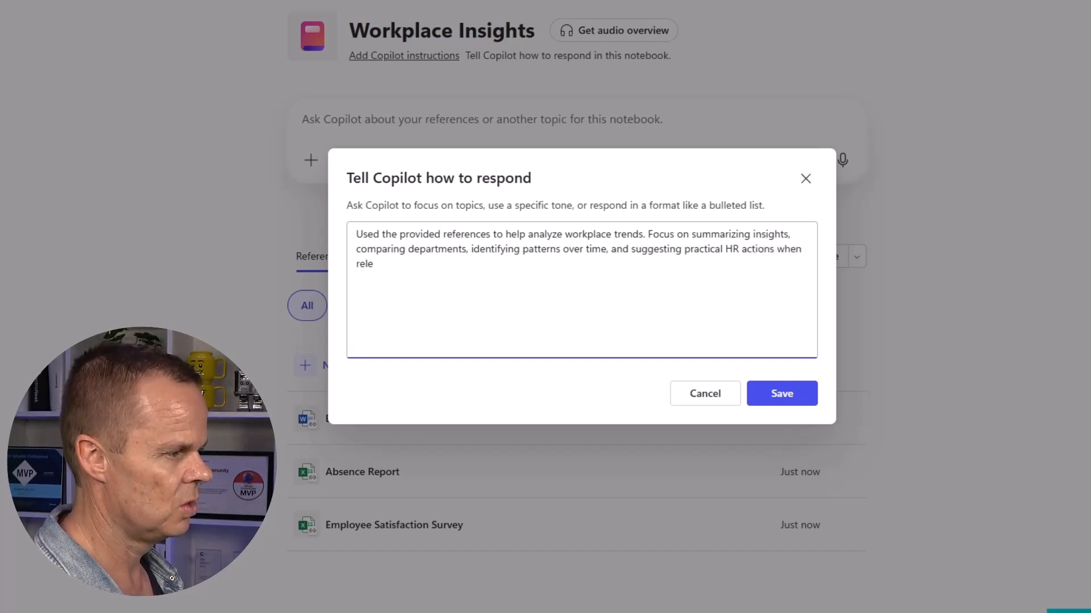
{"action": "type", "text": "Keep"}
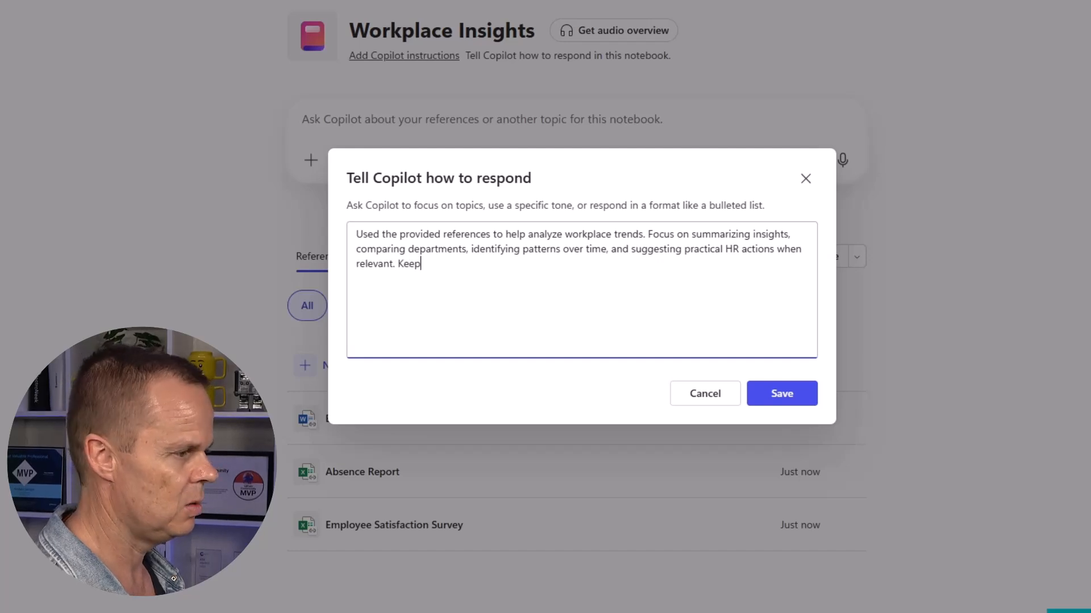
{"action": "type", "text": " your reponse"}
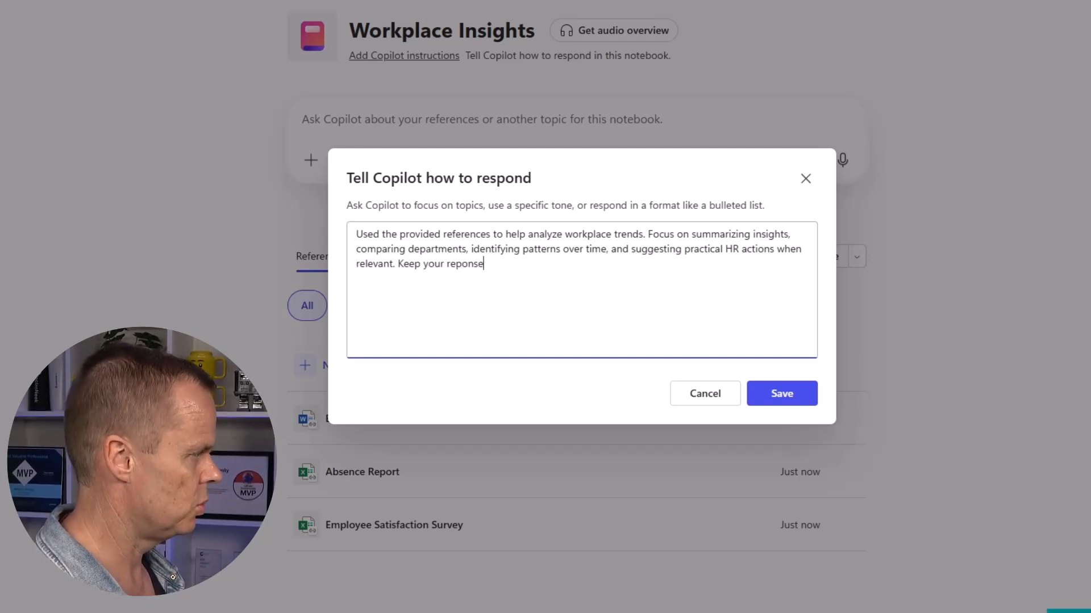
{"action": "type", "text": "s"}
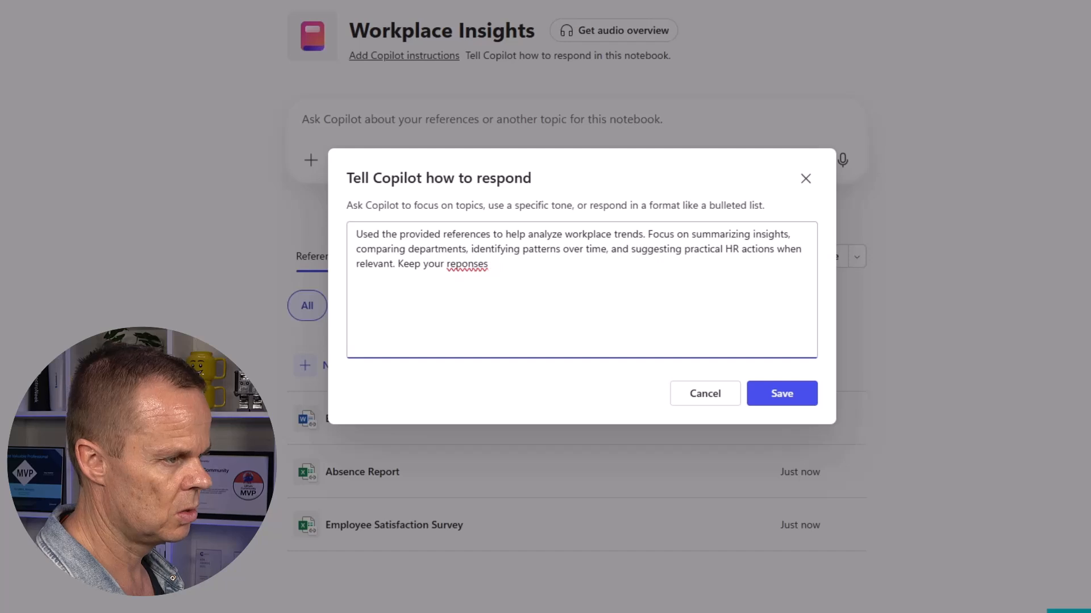
{"action": "key", "text": "BackSpace"}
{"action": "key", "text": "BackSpace"}
{"action": "key", "text": "BackSpace"}
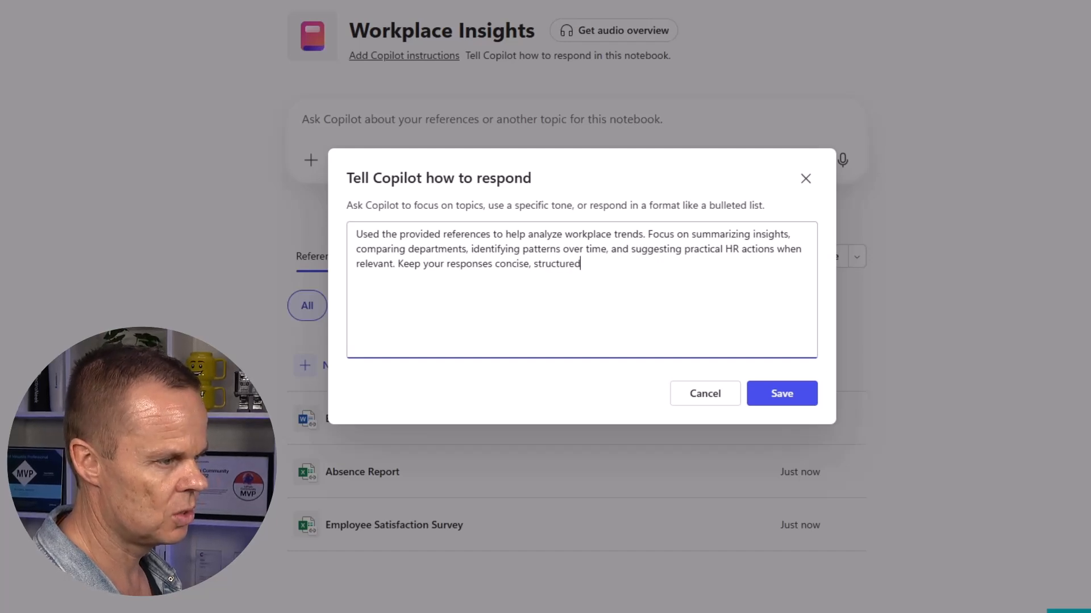
{"action": "type", "text": "fessoi"}
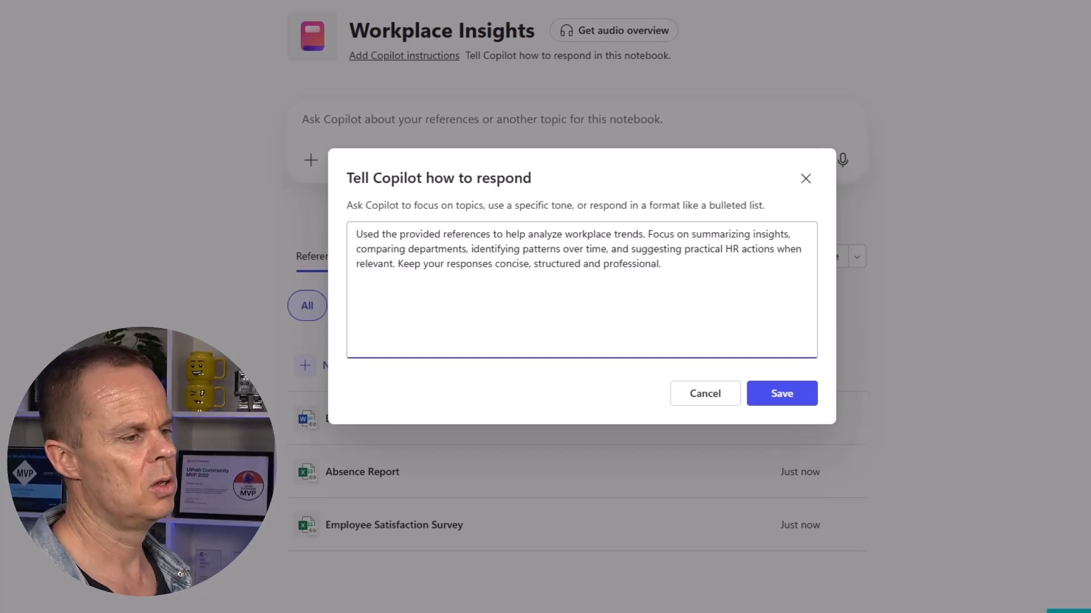
{"action": "left_click", "coordinate": [762, 392]}
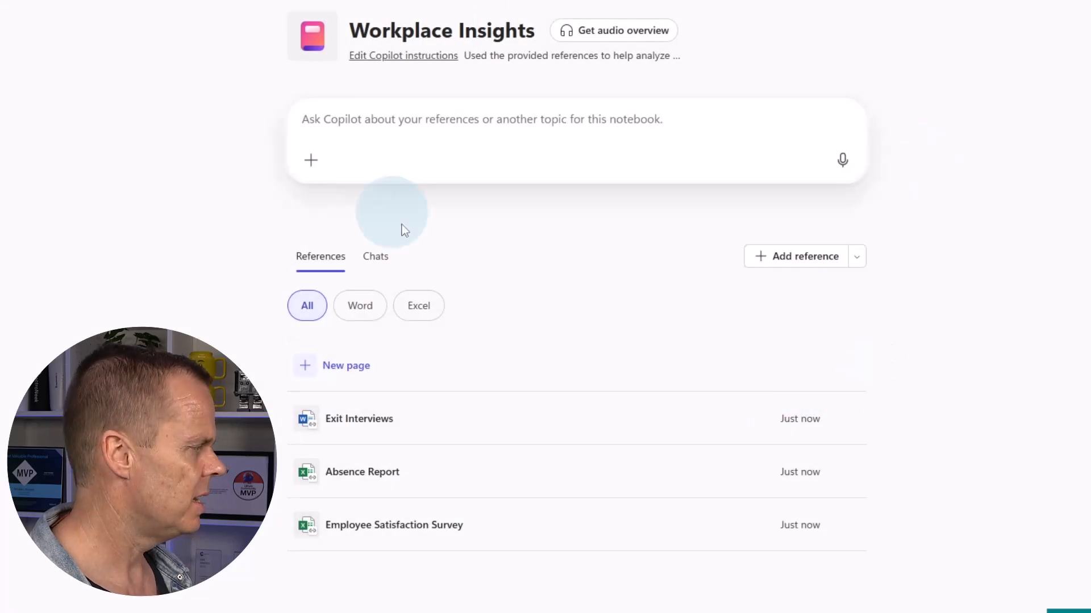
Write a prompt summarizing departmental patterns, concerns and comment themes from the Employee Satisfaction Survey, fixing typos
{"action": "left_click", "coordinate": [372, 128]}
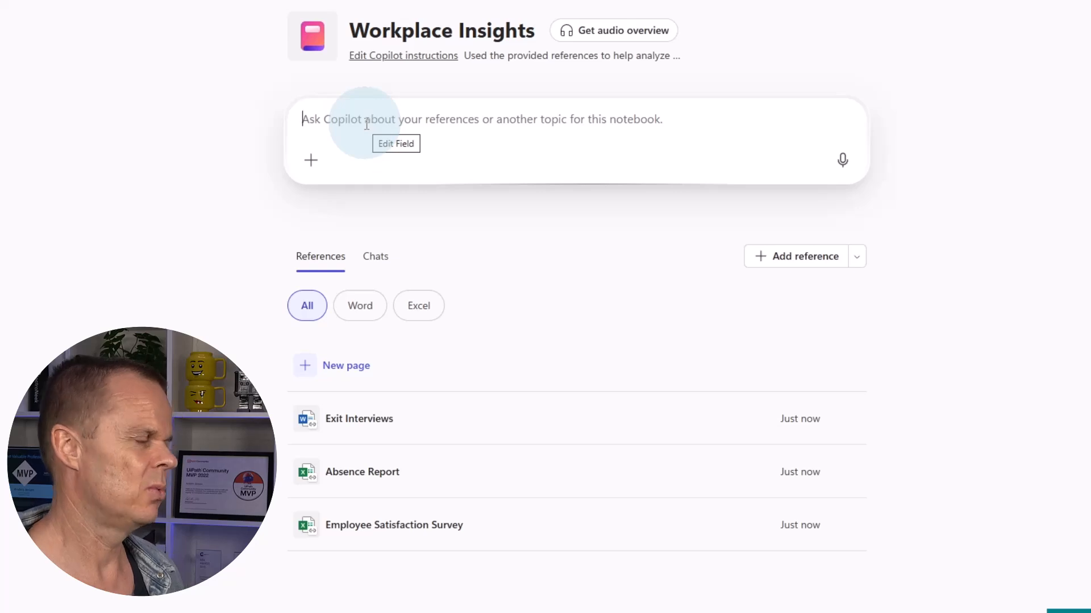
{"action": "type", "text": "Sum"}
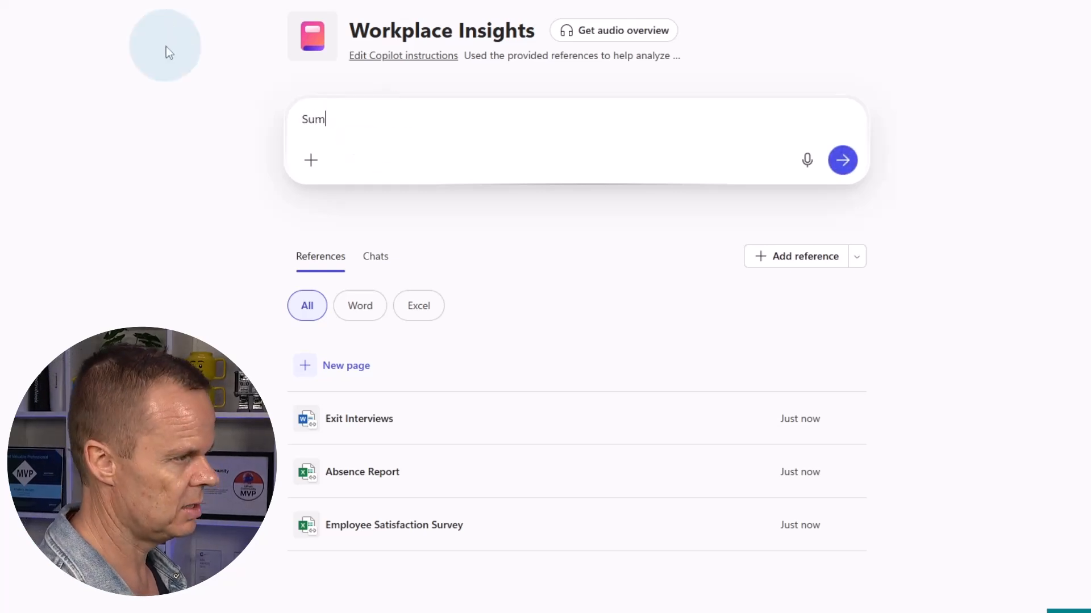
{"action": "type", "text": "ma"}
{"action": "key", "text": "BackSpace"}
{"action": "type", "text": "marize "}
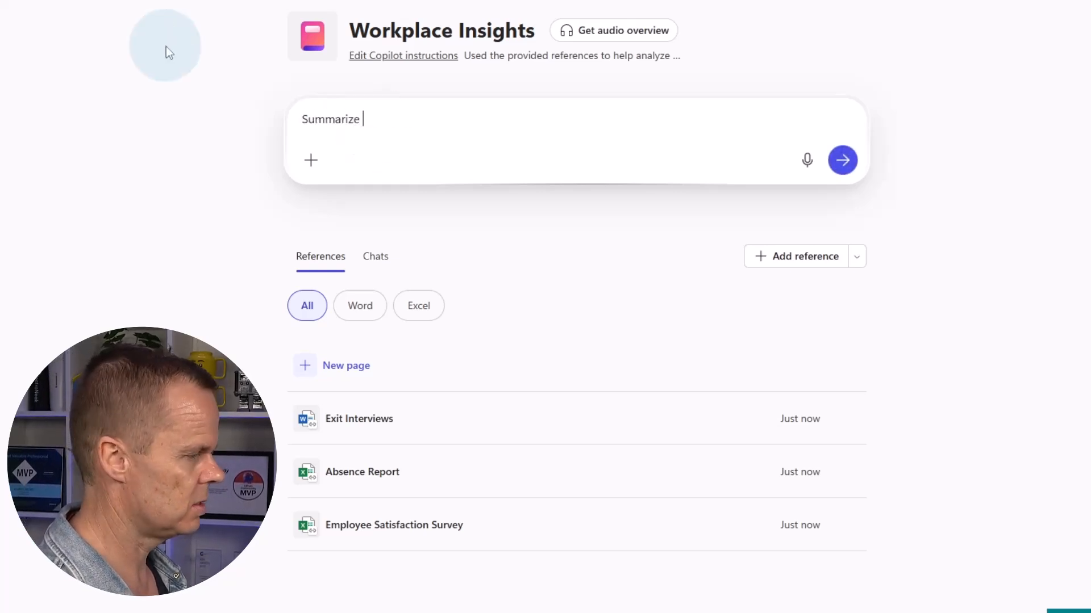
{"action": "type", "text": "key patterns"}
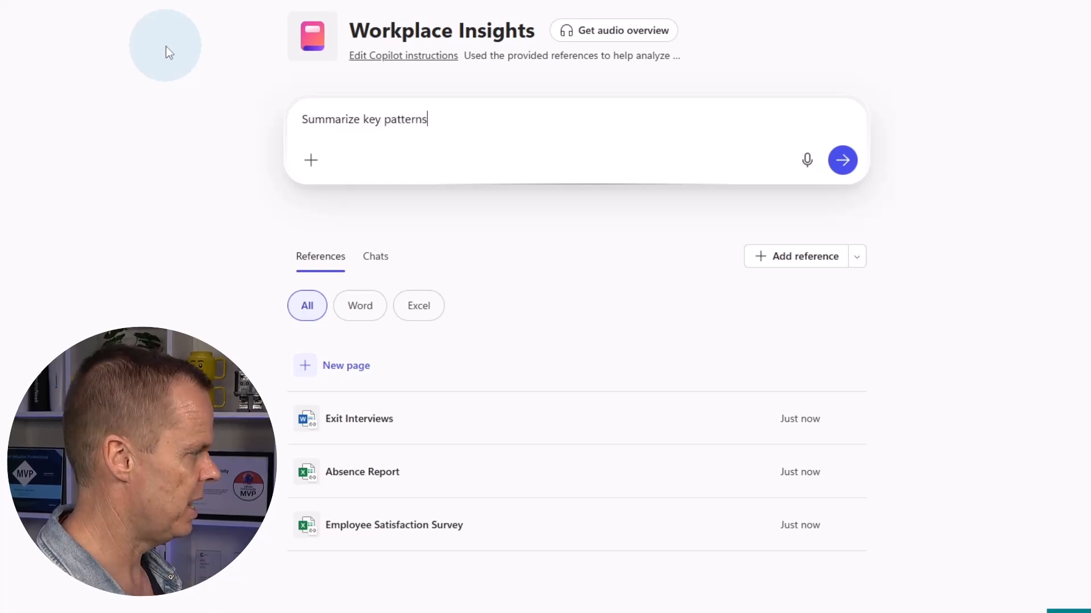
{"action": "type", "text": " and con"}
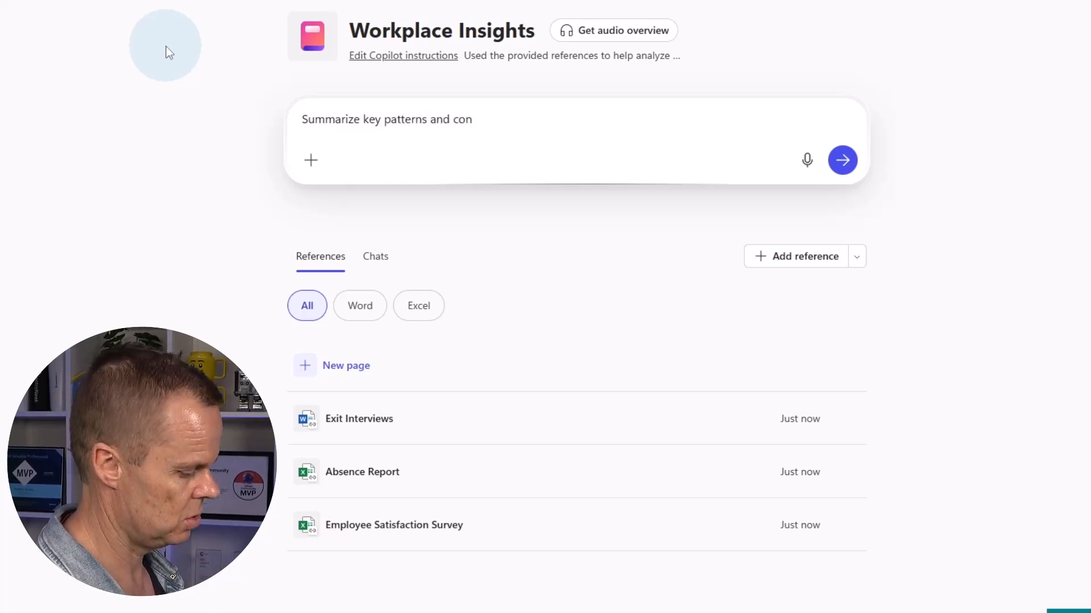
{"action": "type", "text": "cerns across "}
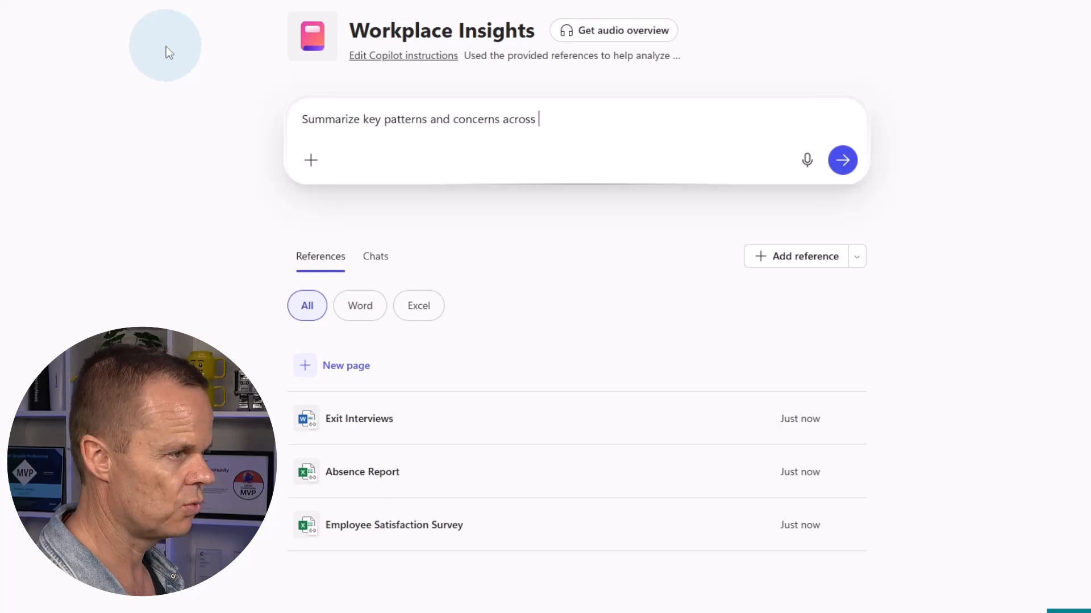
{"action": "type", "text": "departments"}
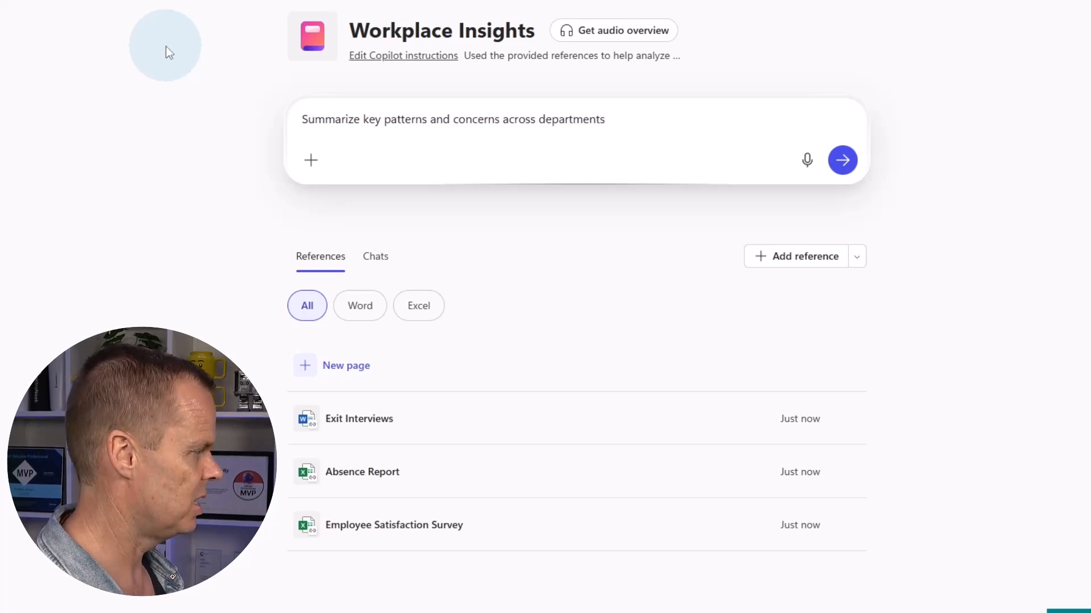
{"action": "type", "text": " based on"}
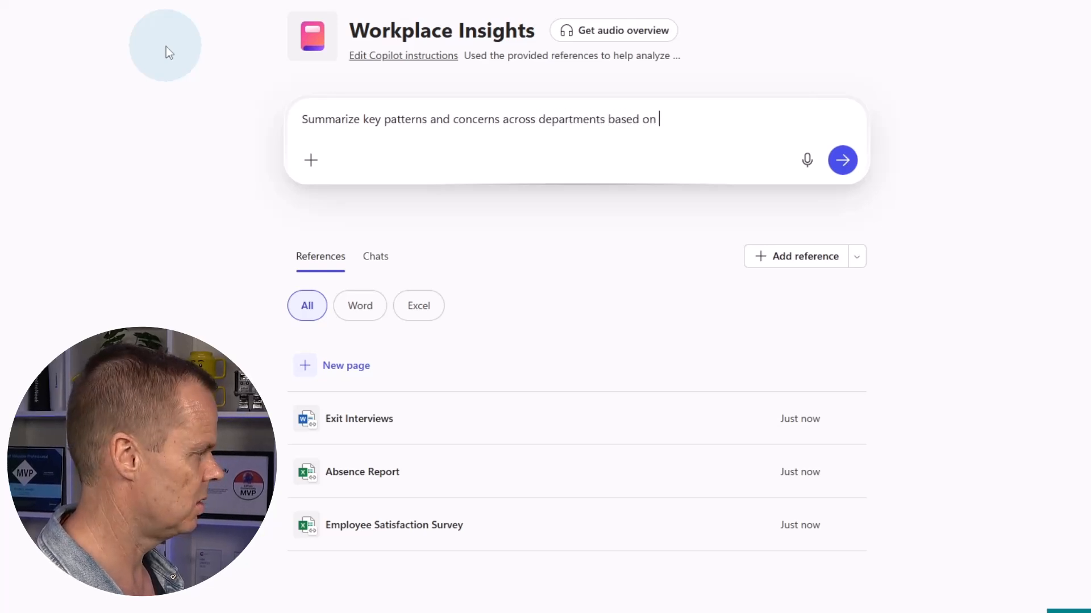
{"action": "type", "text": " the EM"}
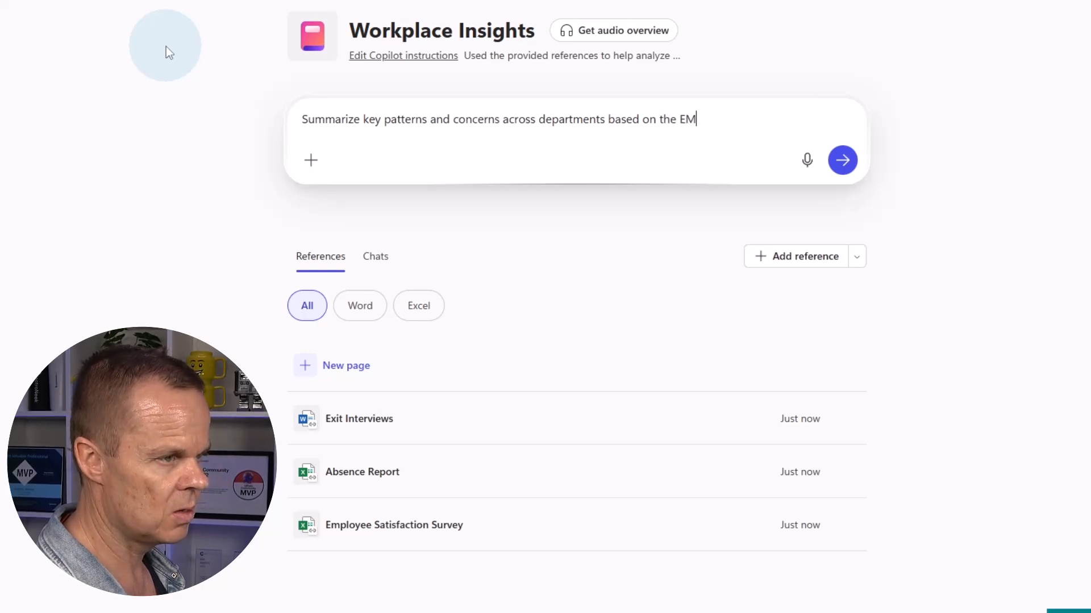
{"action": "type", "text": "ployee Satisfaction Sruver"}
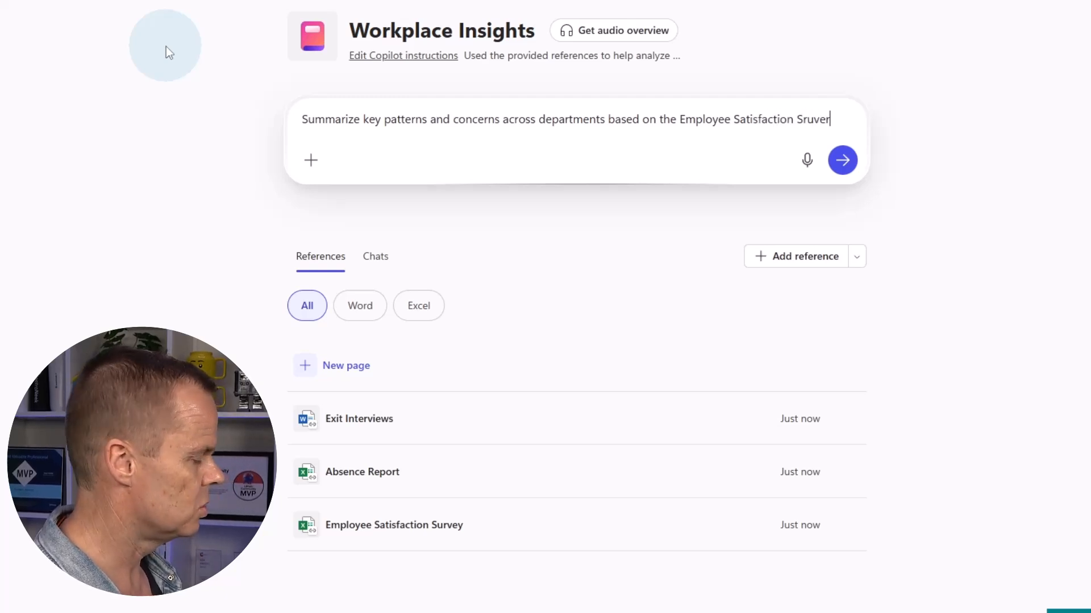
{"action": "key", "text": "BackSpace"}
{"action": "key", "text": "BackSpace"}
{"action": "key", "text": "BackSpace"}
{"action": "key", "text": "BackSpace"}
{"action": "key", "text": "BackSpace"}
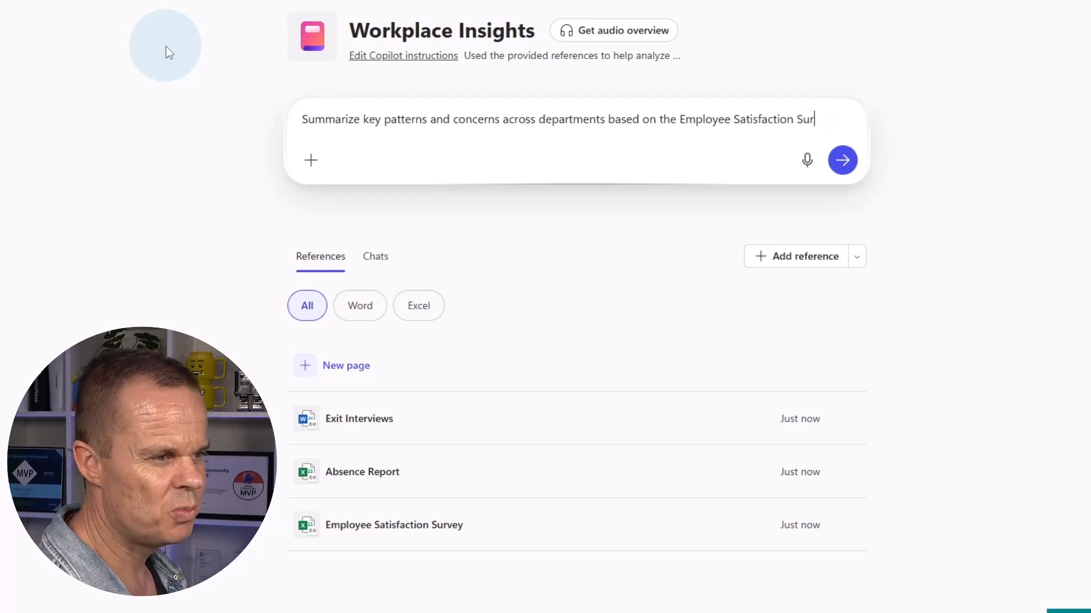
{"action": "type", "text": "vey. Hig"}
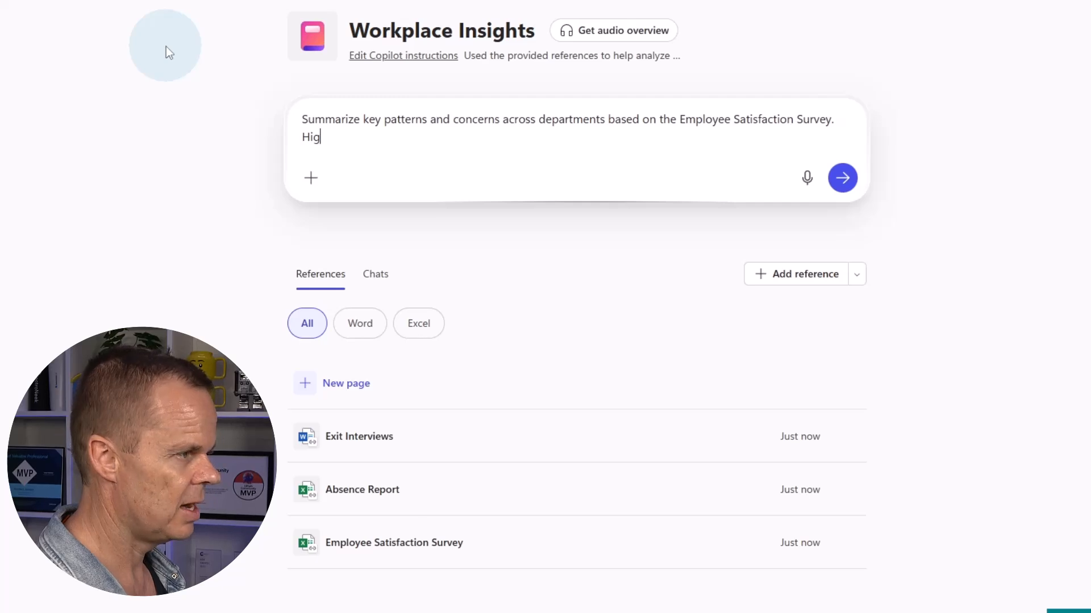
{"action": "type", "text": "height differences in rating"}
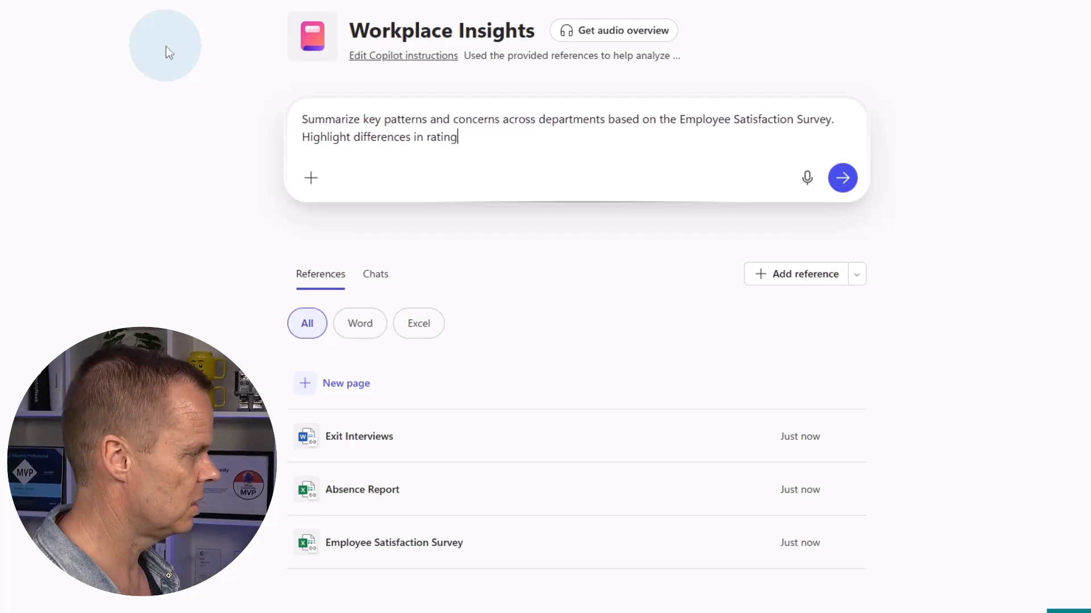
{"action": "type", "text": "d and recurr"}
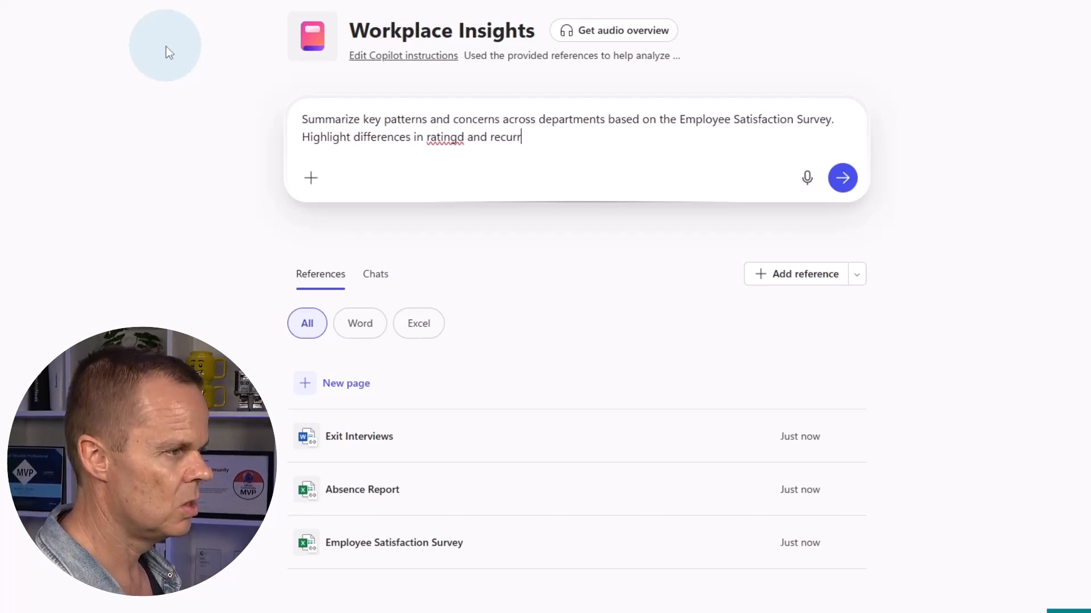
{"action": "type", "text": "ing themes "}
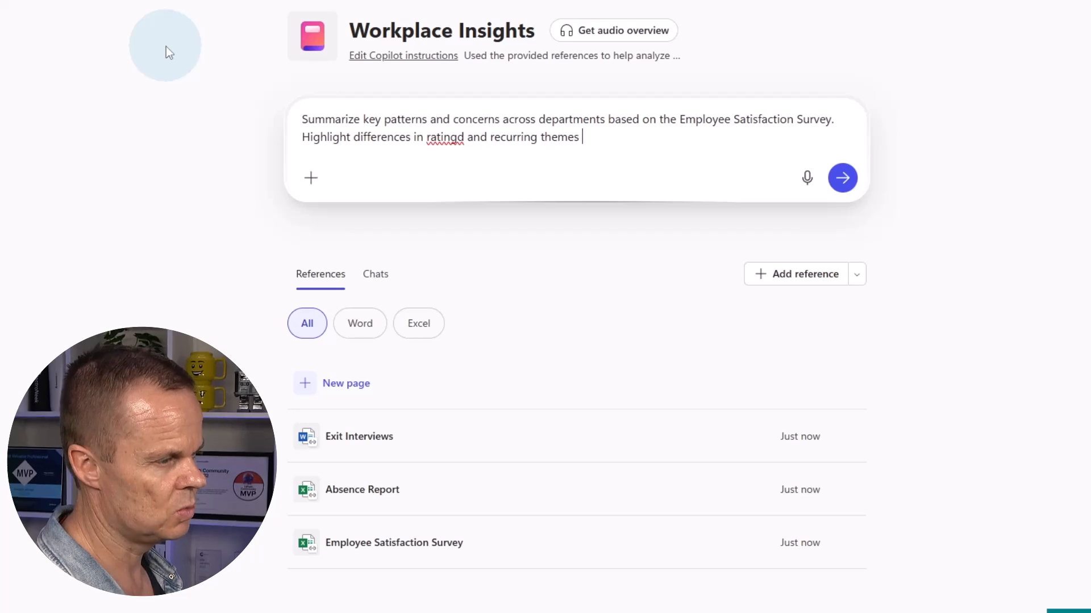
{"action": "type", "text": "jn comments."}
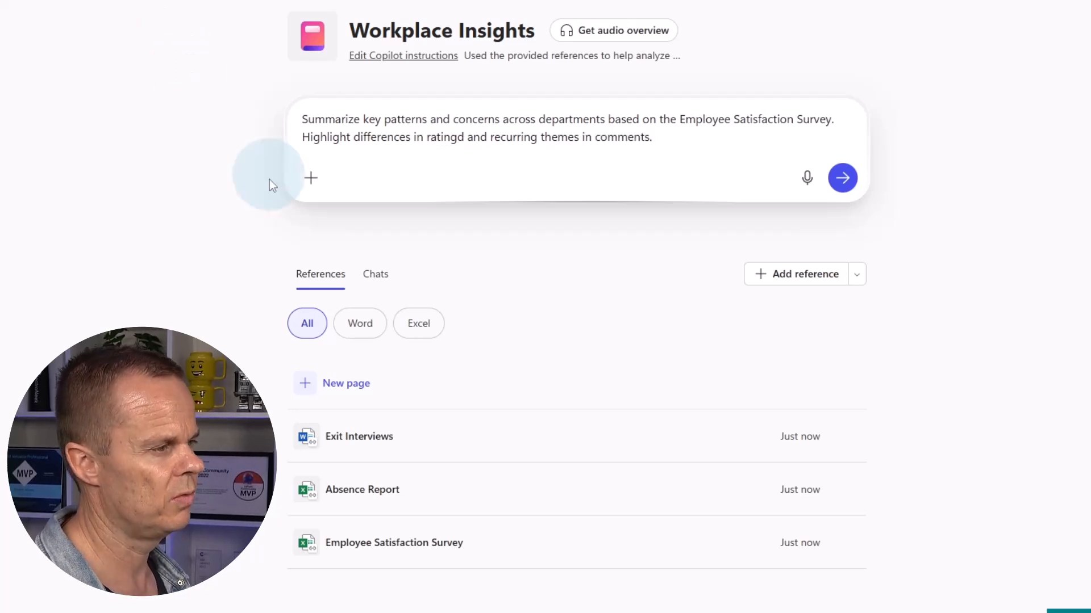
{"action": "left_click", "coordinate": [463, 137]}
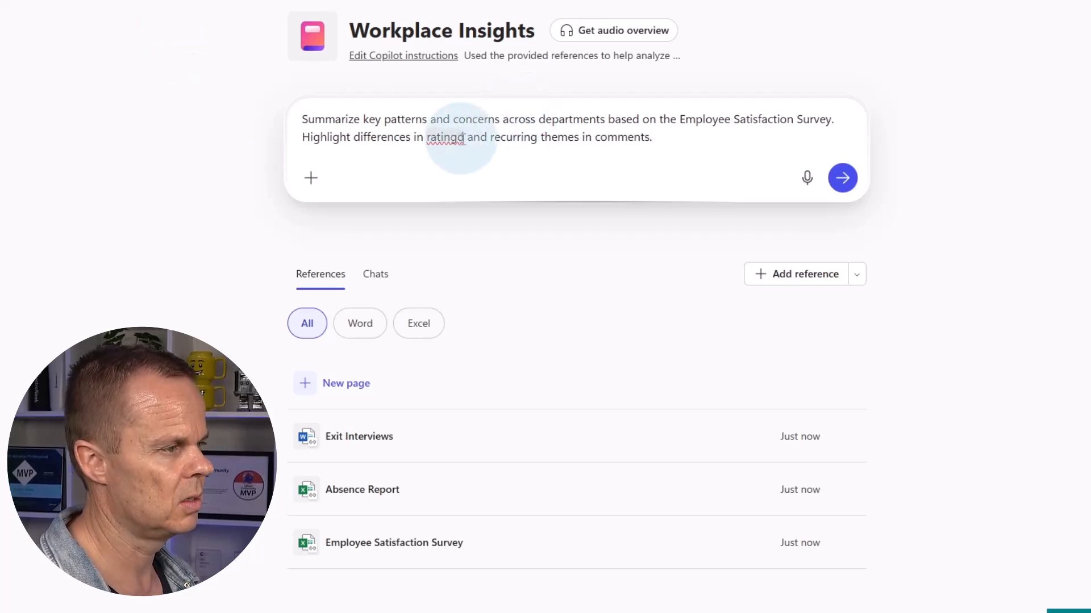
{"action": "key", "text": "BackSpace"}
Send the survey summary prompt, read the departmental differences and absenteeism trends, then return to the notebook
{"action": "type", "text": "s"}
{"action": "left_click", "coordinate": [842, 178]}
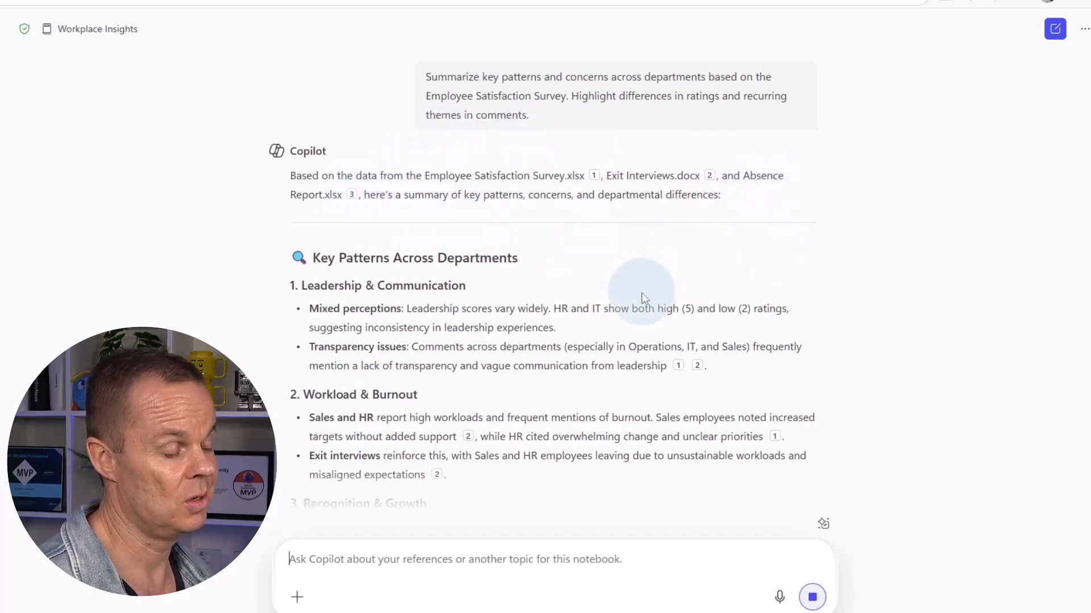
{"action": "scroll", "coordinate": [640, 293], "scroll_direction": "down", "scroll_amount": 7}
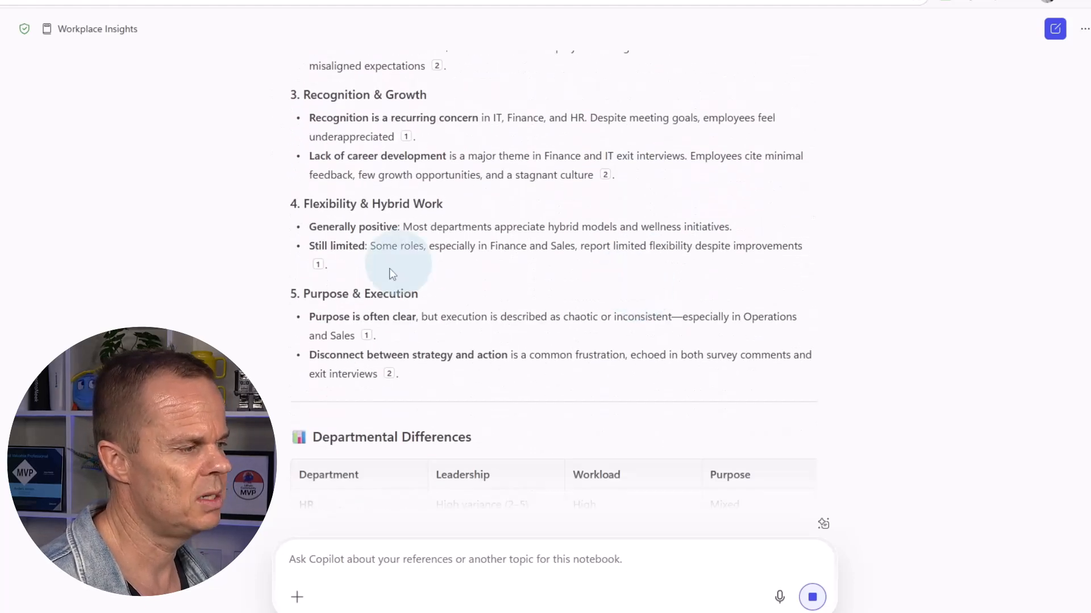
{"action": "scroll", "coordinate": [421, 284], "scroll_direction": "up", "scroll_amount": 3}
{"action": "scroll", "coordinate": [397, 290], "scroll_direction": "down", "scroll_amount": 7}
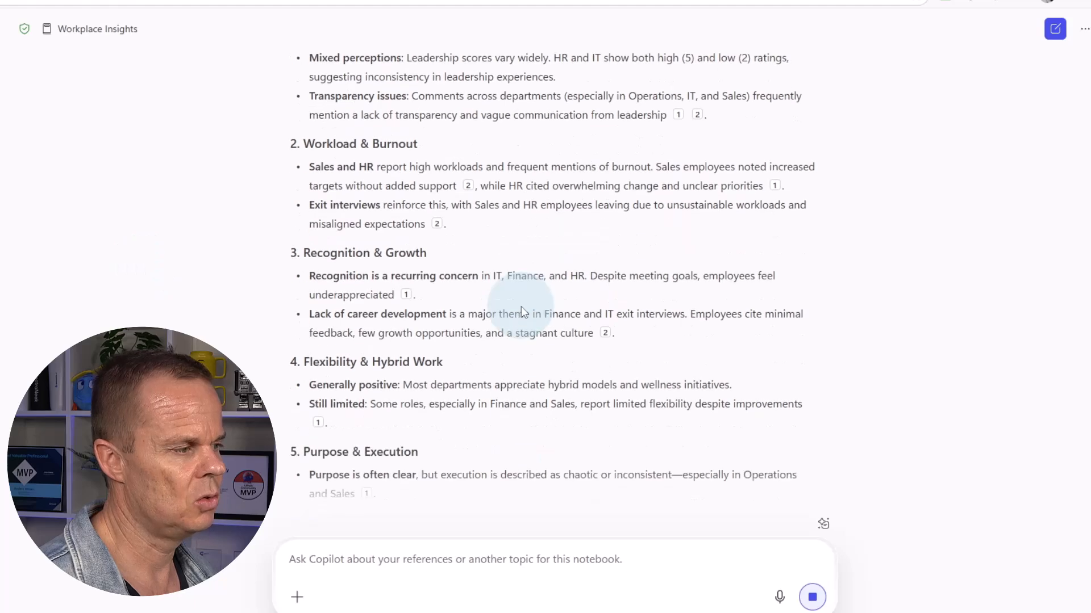
{"action": "scroll", "coordinate": [426, 318], "scroll_direction": "up", "scroll_amount": 3}
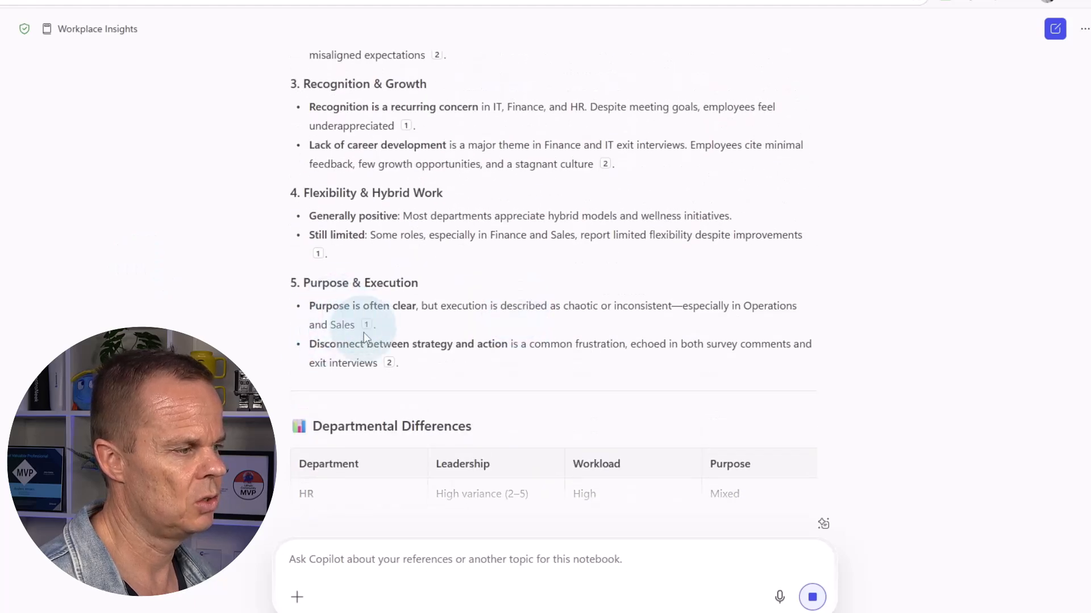
{"action": "scroll", "coordinate": [495, 343], "scroll_direction": "down", "scroll_amount": 7}
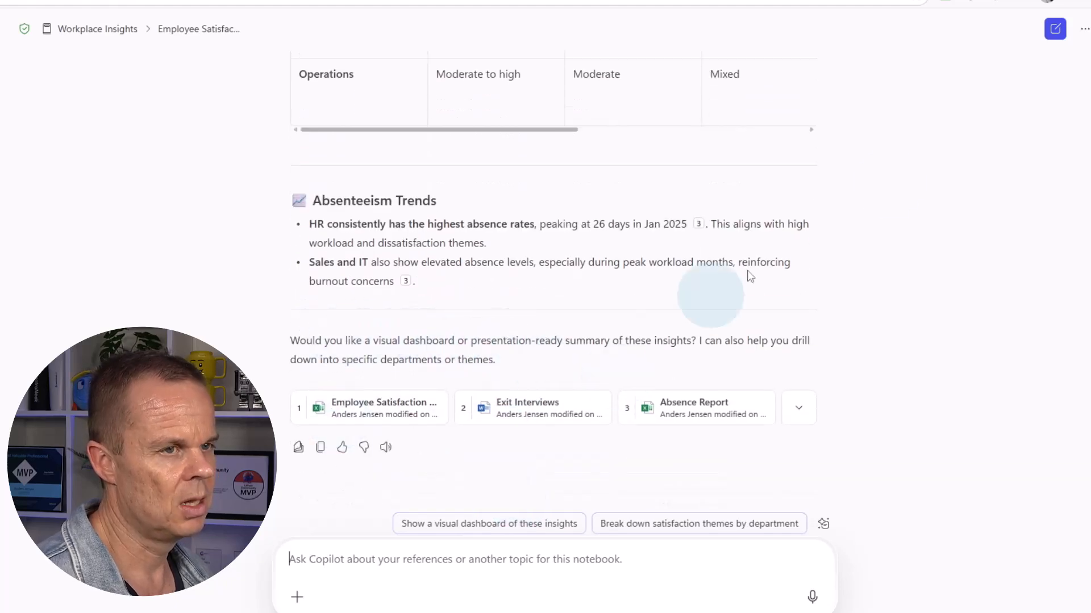
{"action": "left_click", "coordinate": [1052, 34]}
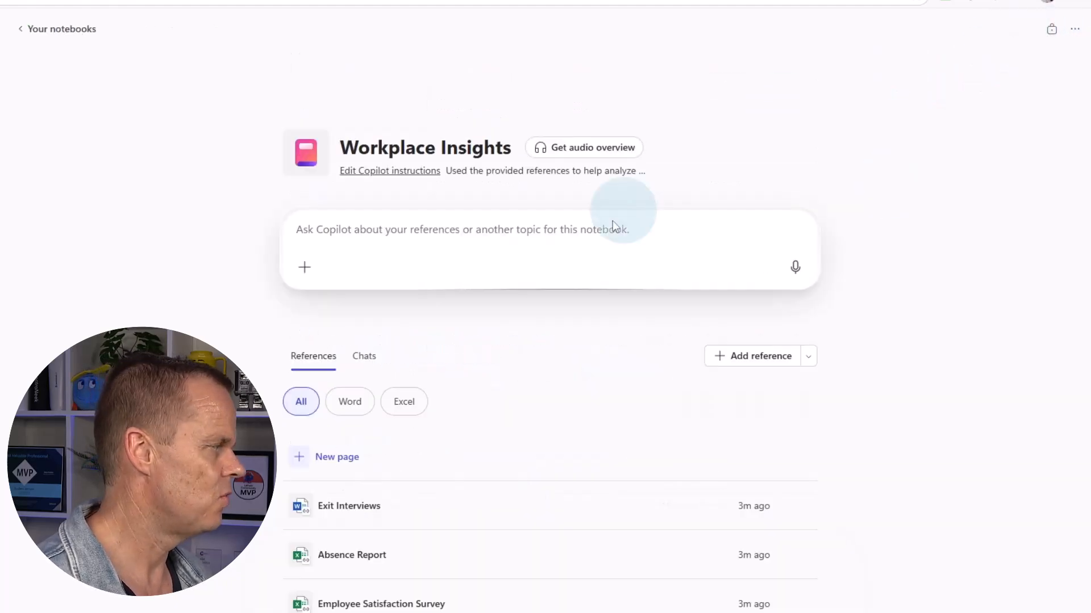
Dictate a monthly absence-trends-by-department prompt with outliers, replace 'Microphone a' with 'A', and send it
{"action": "left_click", "coordinate": [795, 273]}
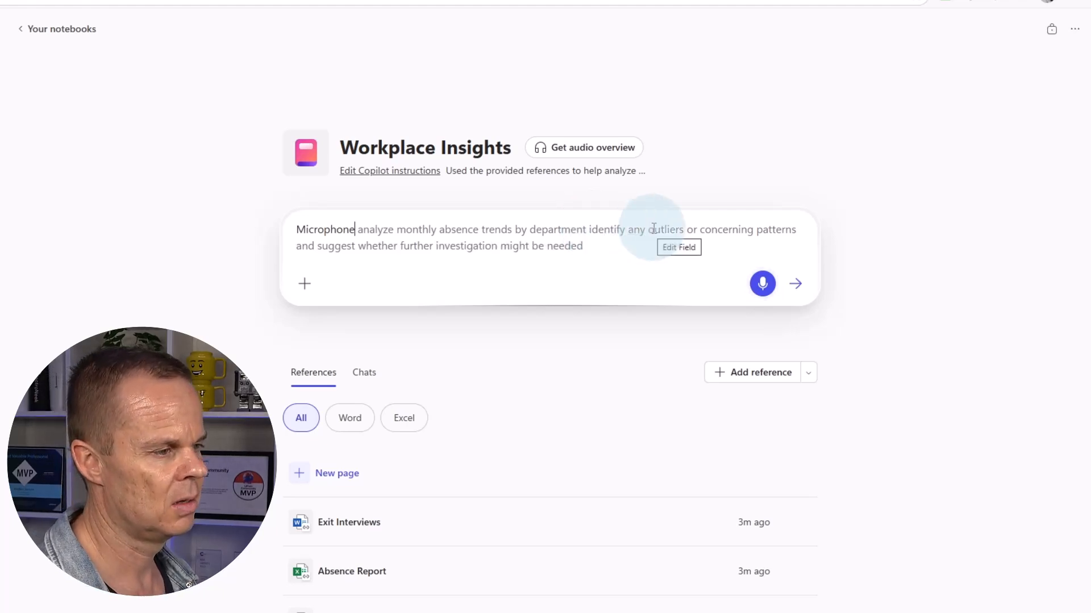
{"action": "left_click", "coordinate": [762, 283]}
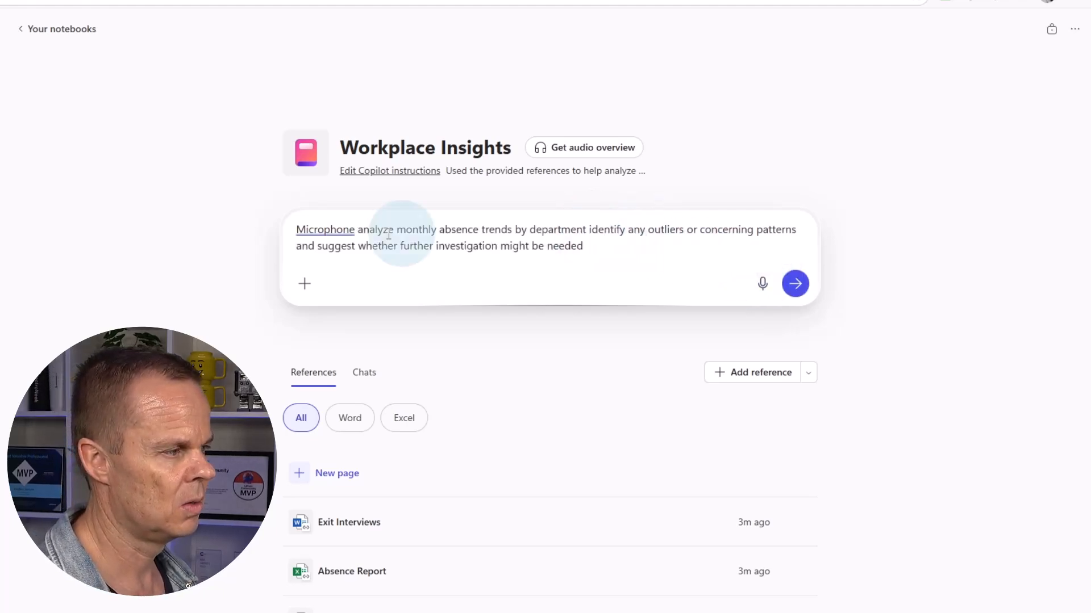
{"action": "left_click_drag", "start_coordinate": [361, 230], "coordinate": [251, 236]}
{"action": "type", "text": "A"}
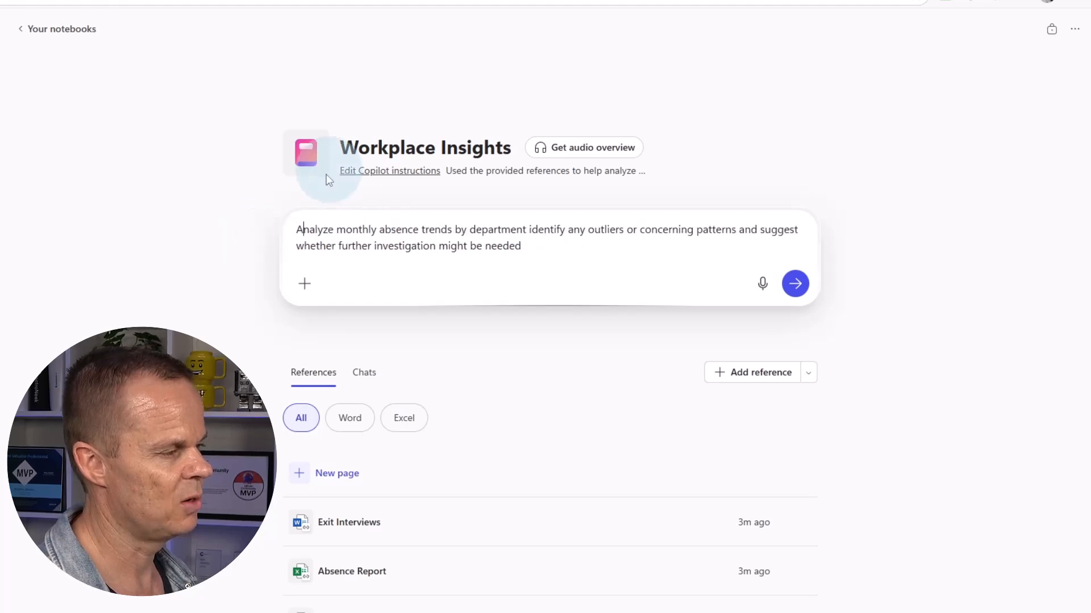
{"action": "left_click", "coordinate": [795, 283]}
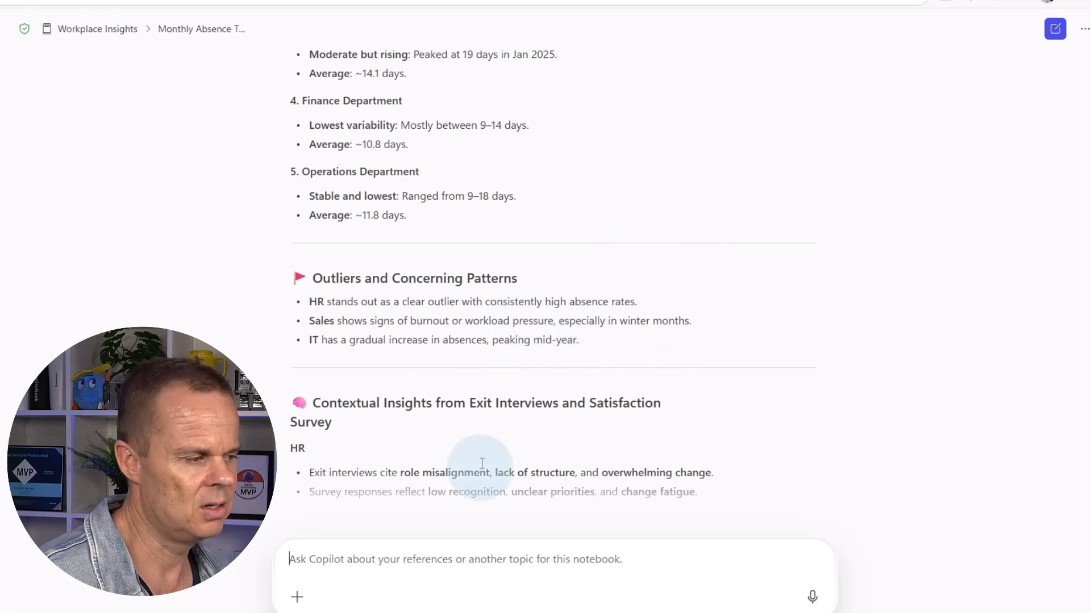
Scroll down to the absence analysis's Recommendations section, then start a fresh notebook chat
{"action": "scroll", "coordinate": [482, 463], "scroll_direction": "down", "scroll_amount": 10}
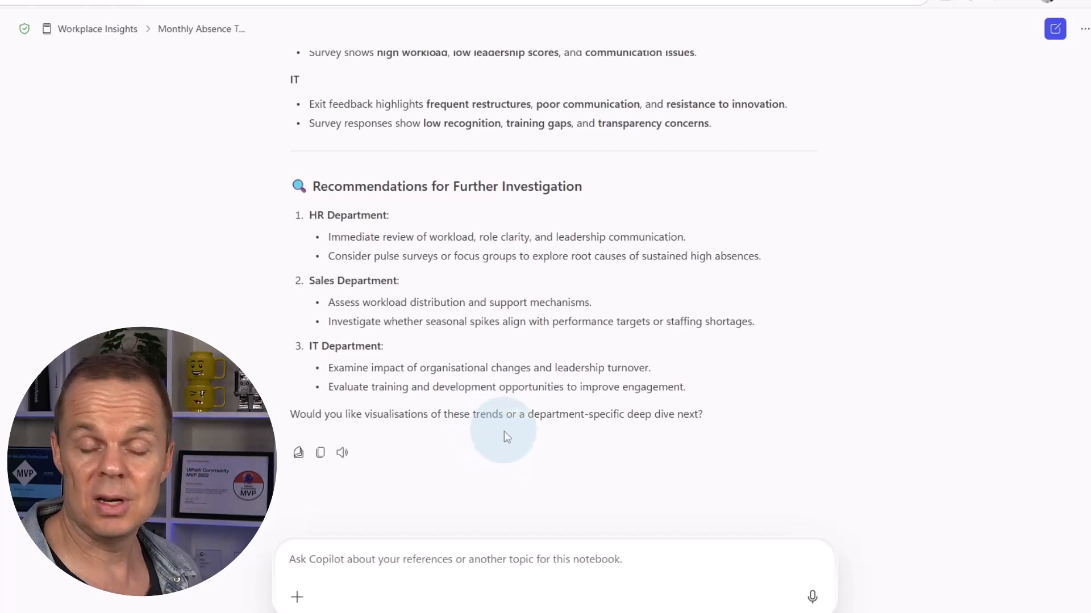
{"action": "left_click", "coordinate": [1055, 29]}
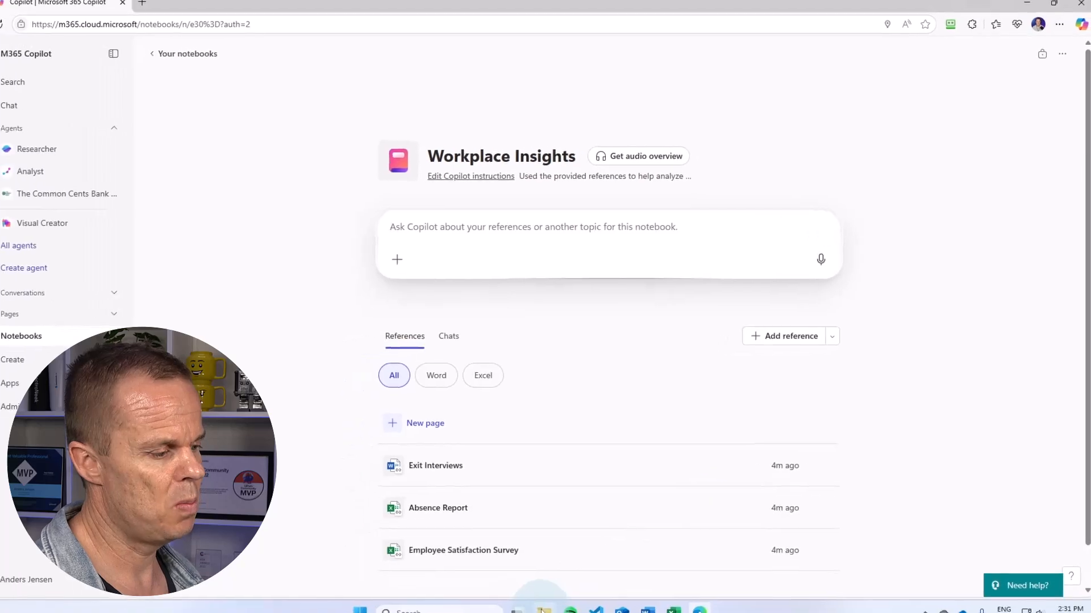
Open Email.txt from OneDrive > Copilot 365 - Lesson Files > Agents & Notebooks > HR Data
{"action": "left_click", "coordinate": [543, 610]}
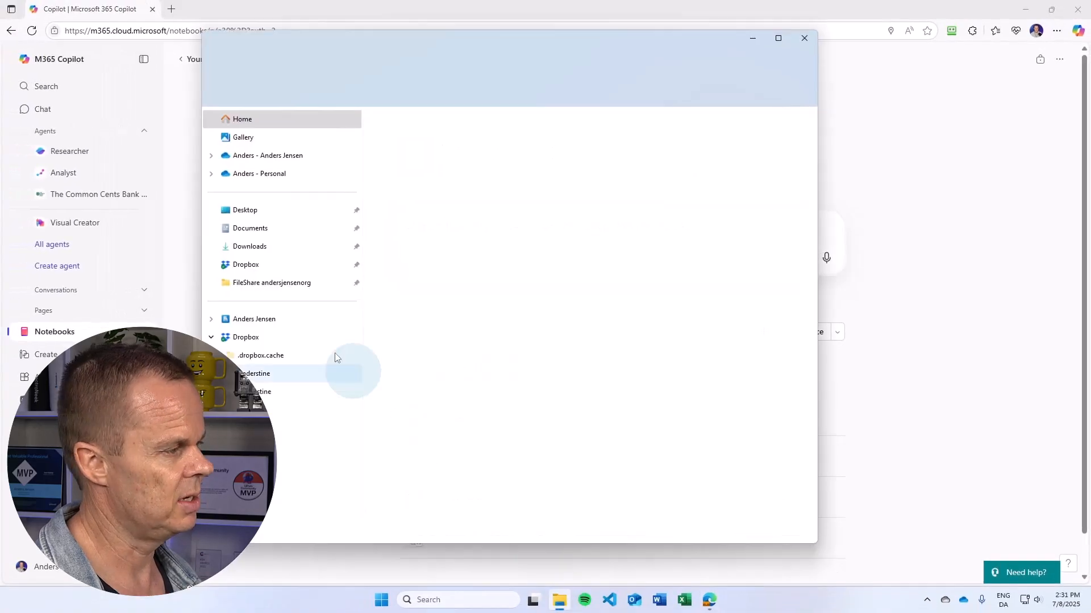
{"action": "left_click", "coordinate": [273, 158]}
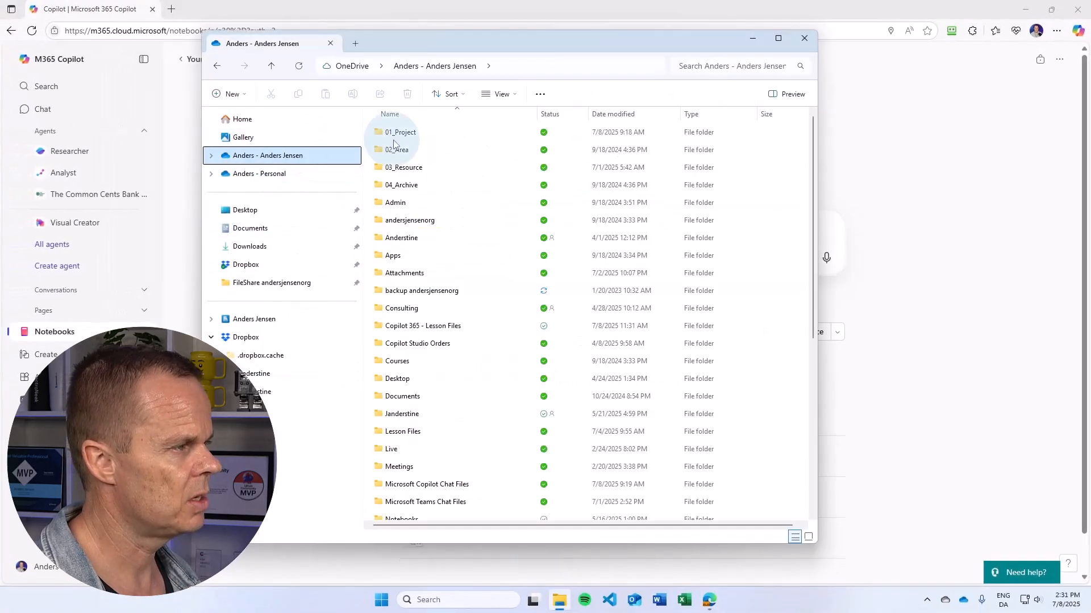
{"action": "double_click", "coordinate": [423, 327]}
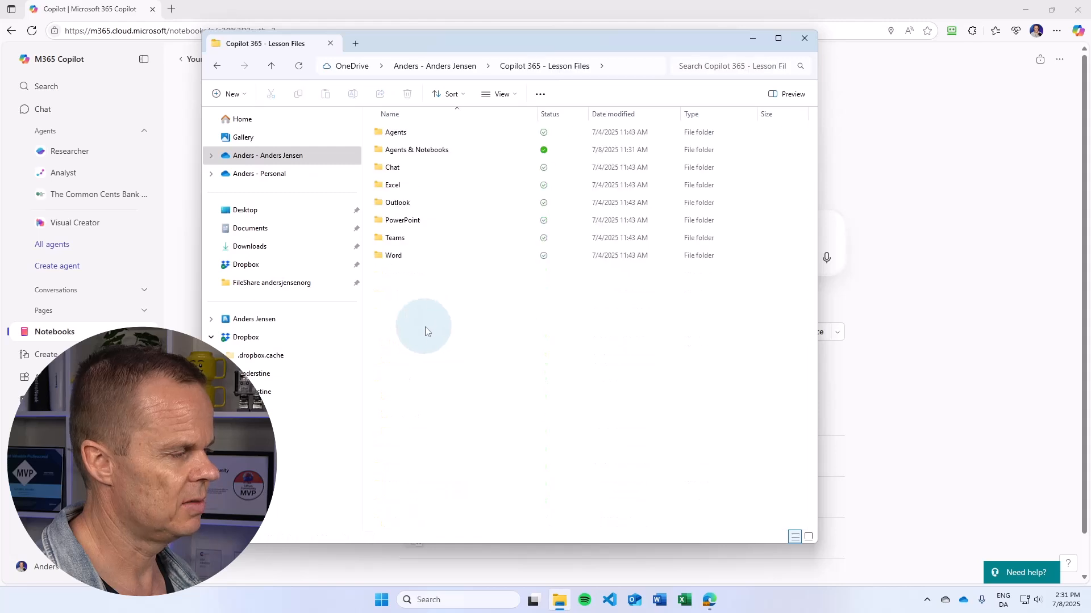
{"action": "left_click", "coordinate": [422, 151]}
{"action": "double_click", "coordinate": [424, 151]}
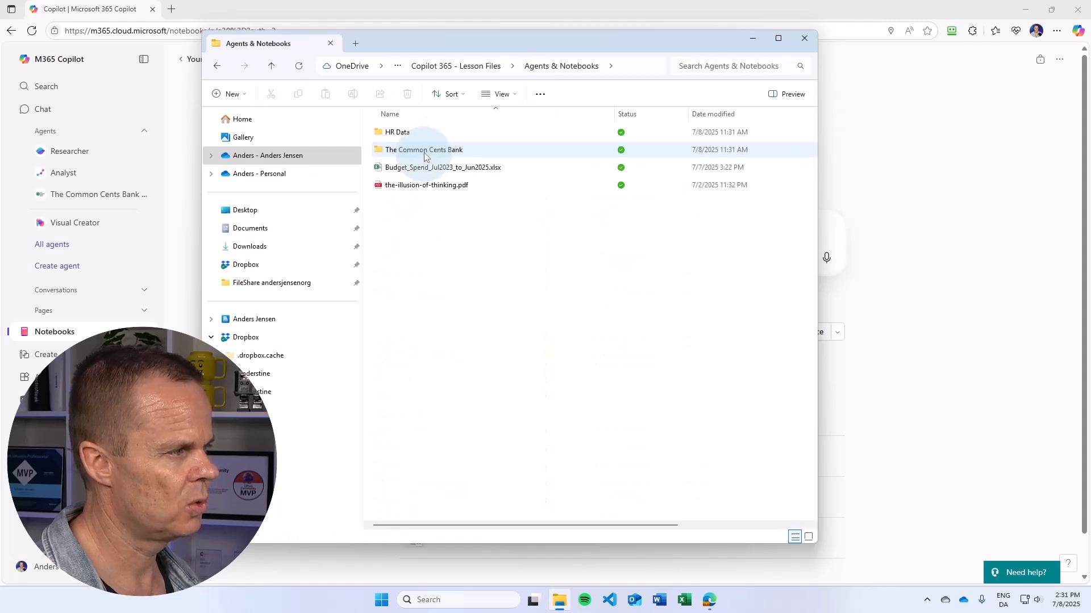
{"action": "double_click", "coordinate": [408, 133]}
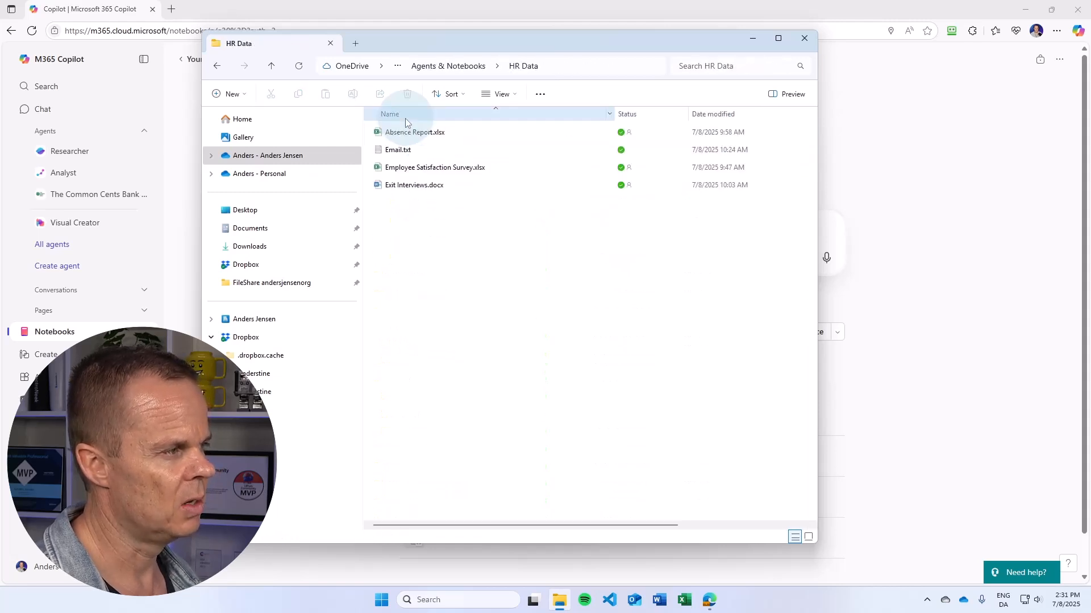
{"action": "left_click", "coordinate": [411, 149]}
{"action": "double_click", "coordinate": [411, 149]}
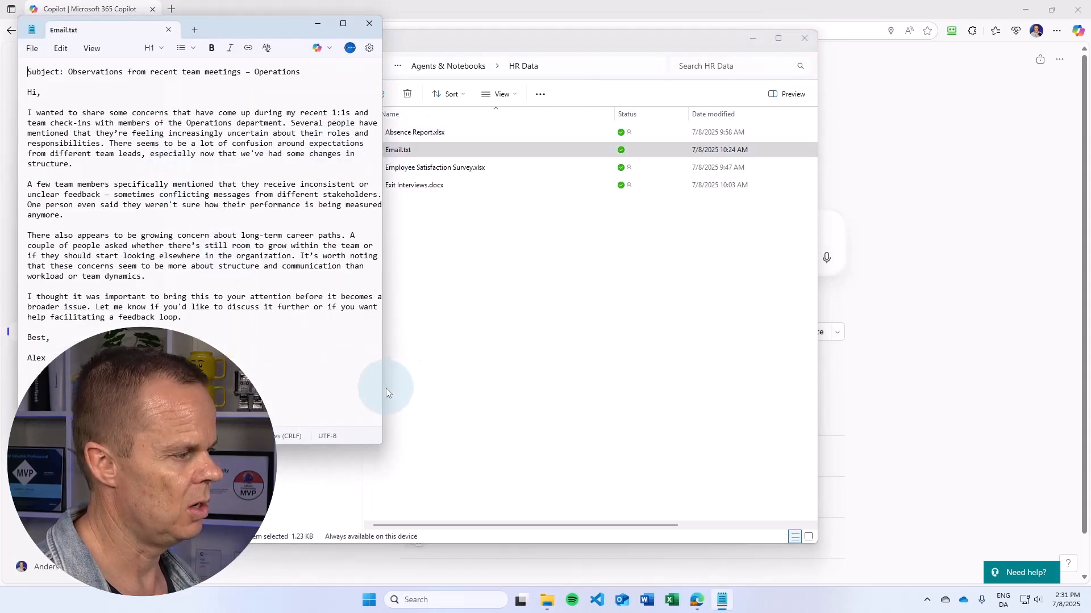
Widen Notepad and copy the email text from 'Hi,' through the signature
{"action": "left_click_drag", "start_coordinate": [382, 388], "coordinate": [425, 388]}
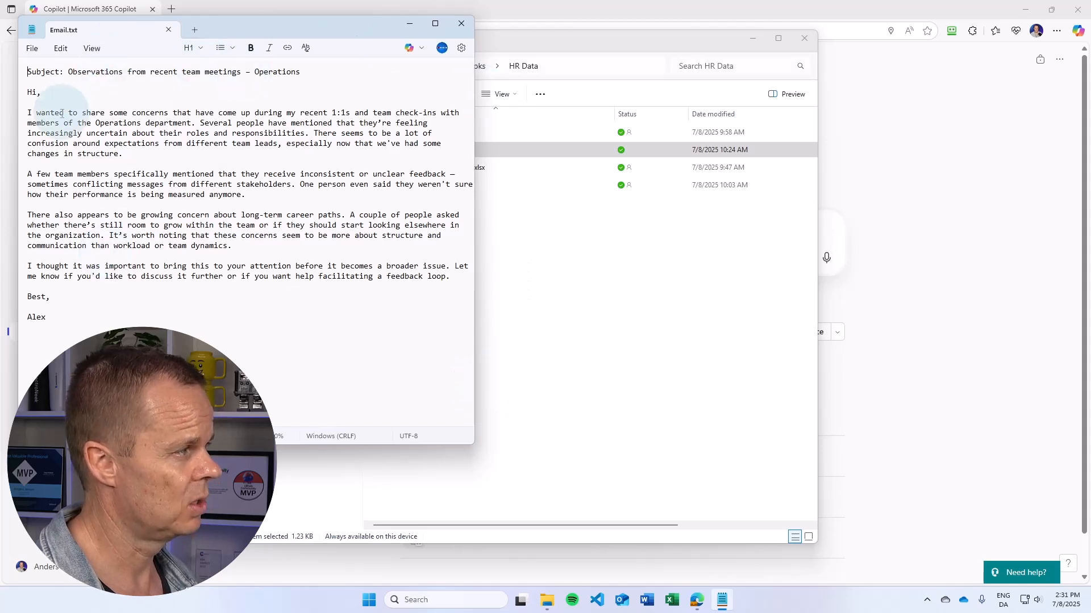
{"action": "left_click_drag", "start_coordinate": [27, 92], "coordinate": [119, 313]}
{"action": "key", "text": "ctrl+c"}
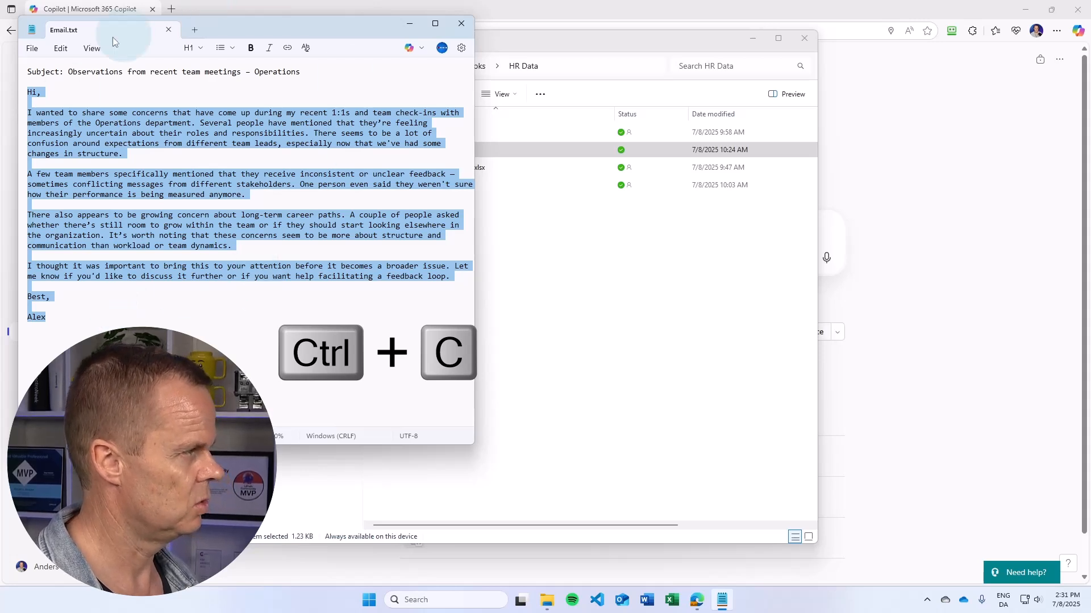
Close Notepad and File Explorer, then type 'Answer this email for me' in the notebook prompt
{"action": "left_click", "coordinate": [459, 25]}
{"action": "left_click", "coordinate": [804, 37]}
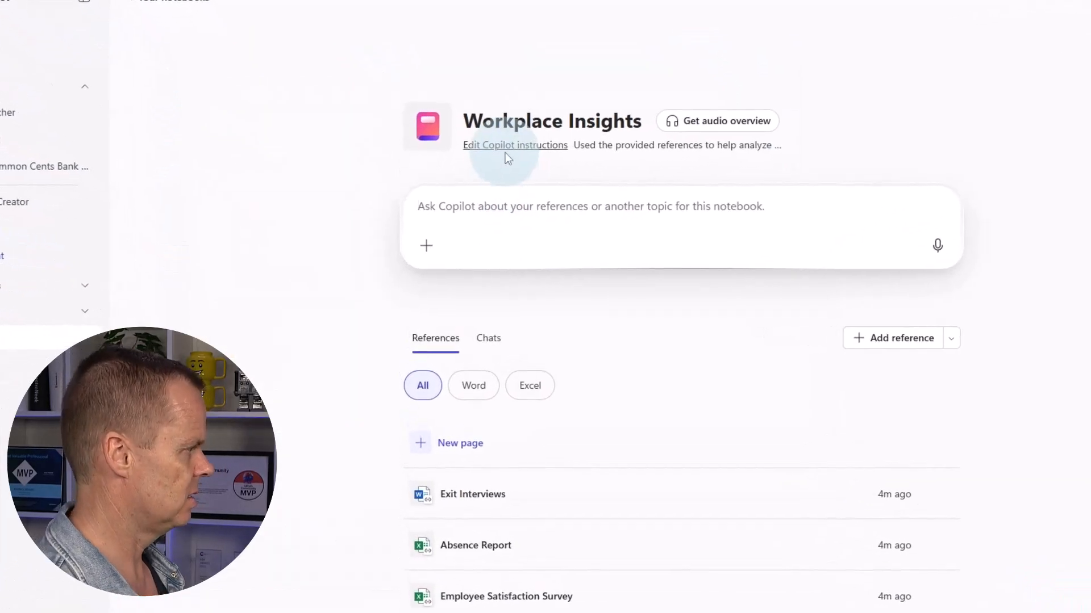
{"action": "type", "text": "Answer"}
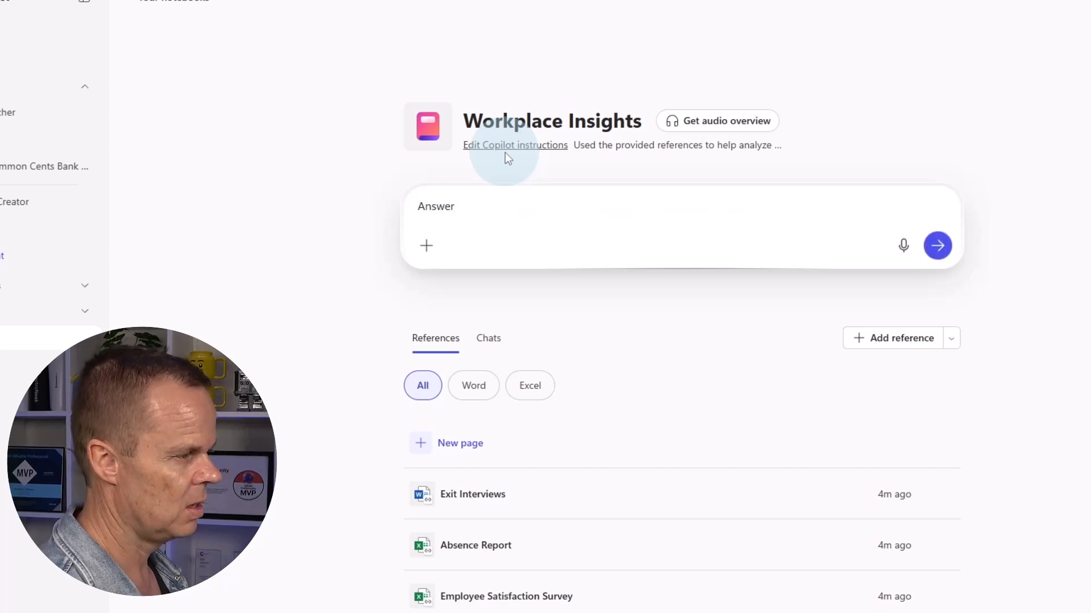
{"action": "type", "text": " this emai"}
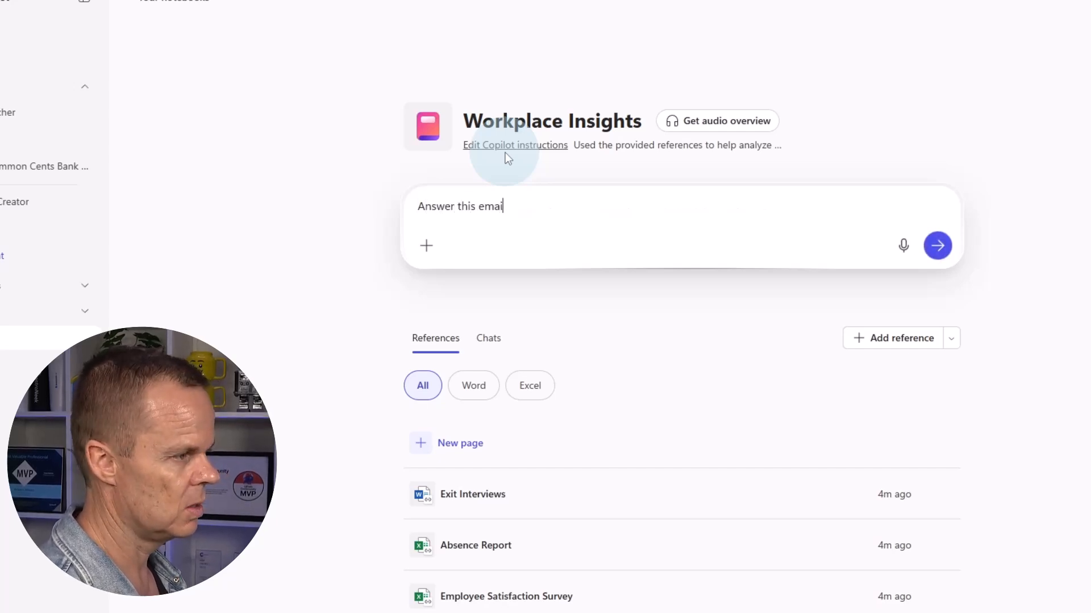
{"action": "type", "text": "l for me"}
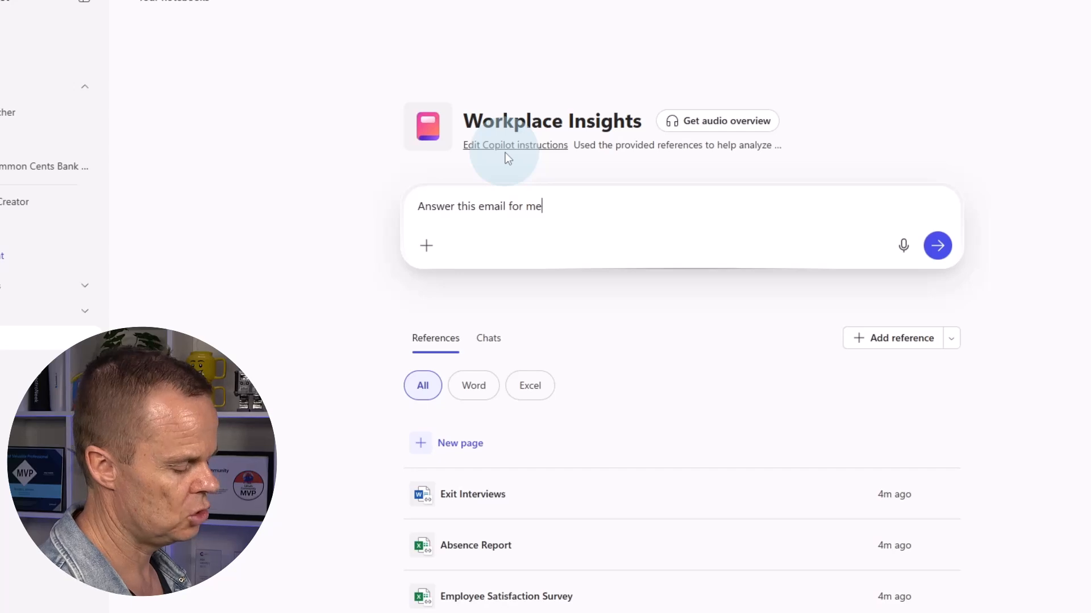
Paste the copied email on a new line below the request and send it
{"action": "key", "text": "shift+Return"}
{"action": "key", "text": "shift+Return"}
{"action": "key", "text": "ctrl+v"}
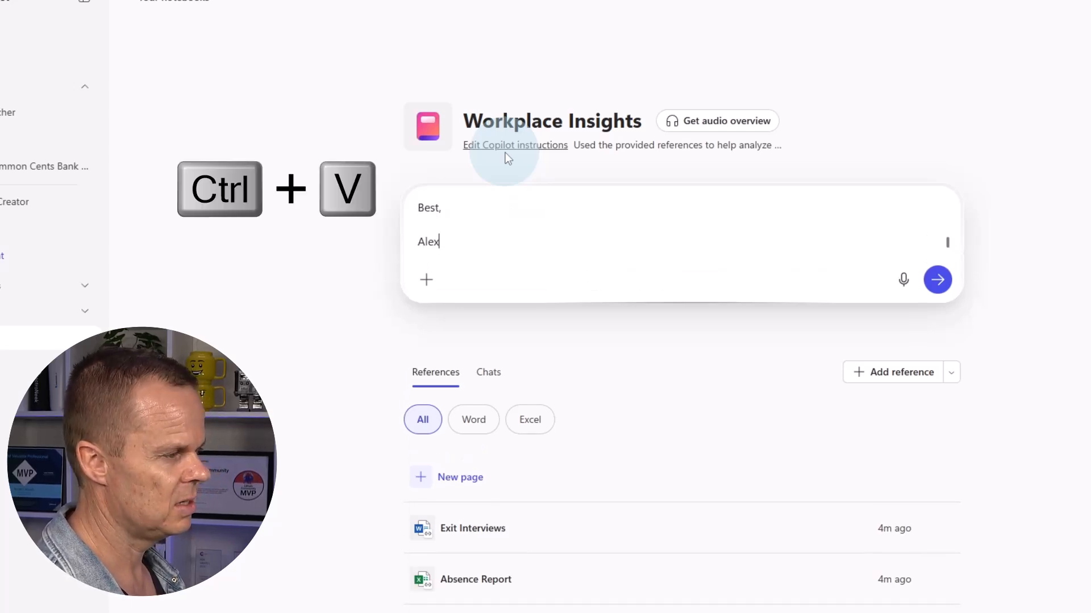
{"action": "key", "text": "Return"}
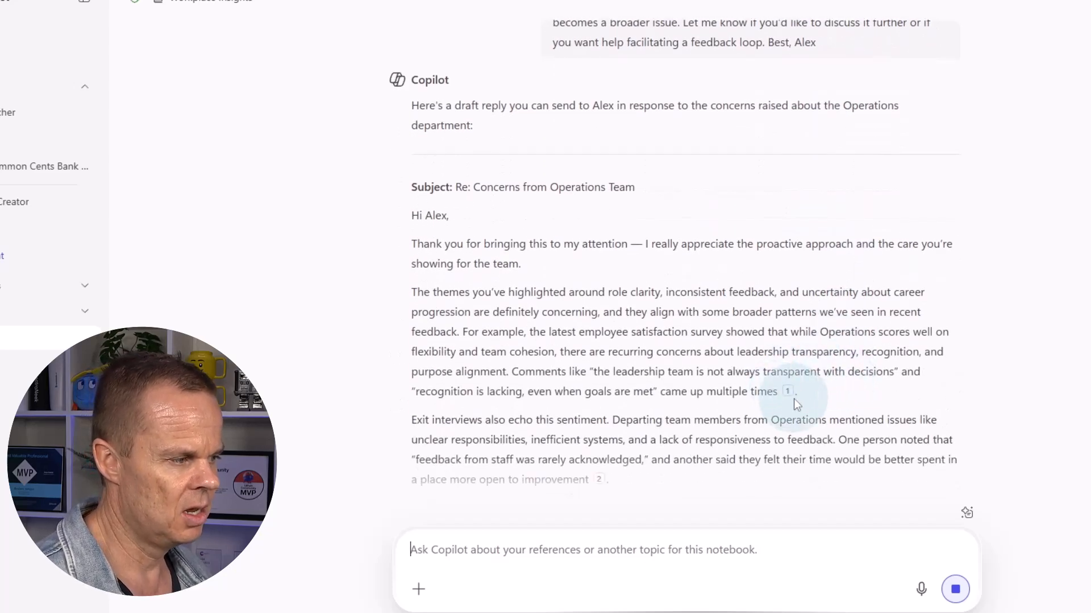
Review the drafted reply and its citations, then type the follow-up 'Remove the sources'
{"action": "mouse_move", "coordinate": [791, 396]}
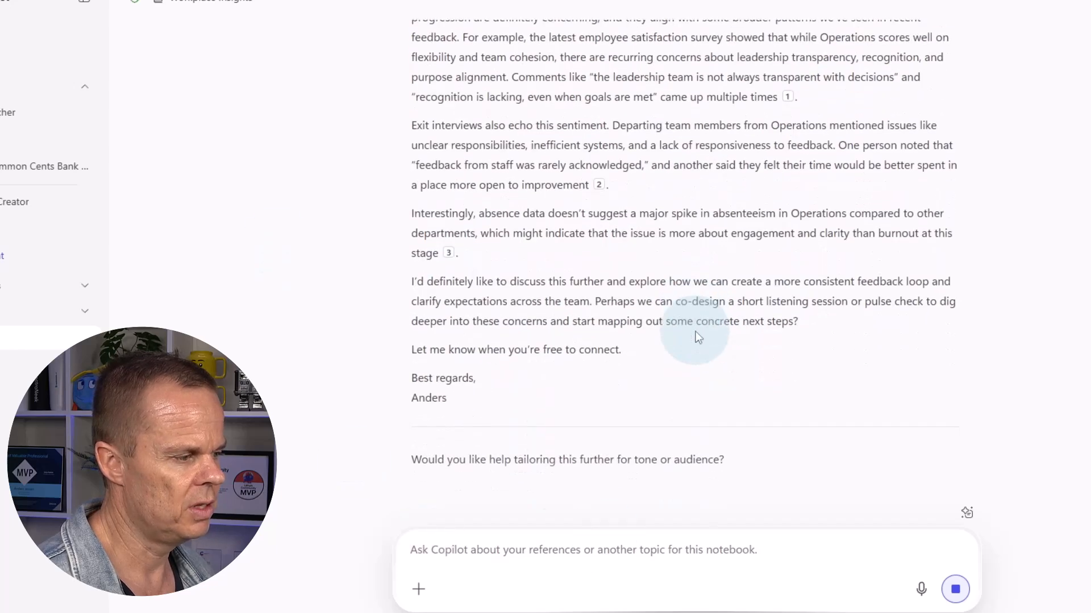
{"action": "scroll", "coordinate": [697, 345], "scroll_direction": "up", "scroll_amount": 1}
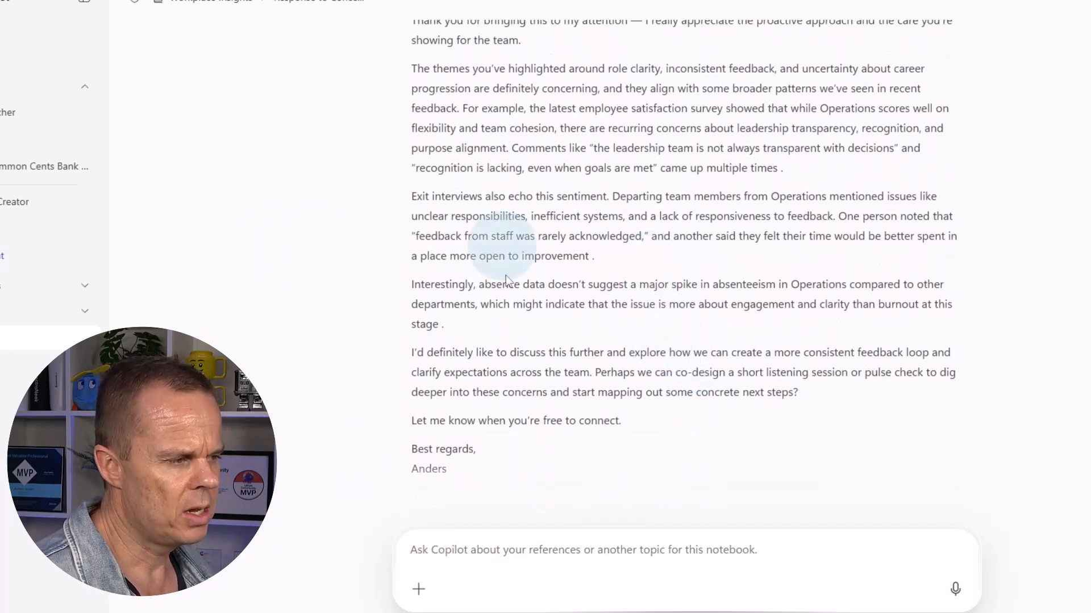
{"action": "scroll", "coordinate": [755, 223], "scroll_direction": "up", "scroll_amount": 1}
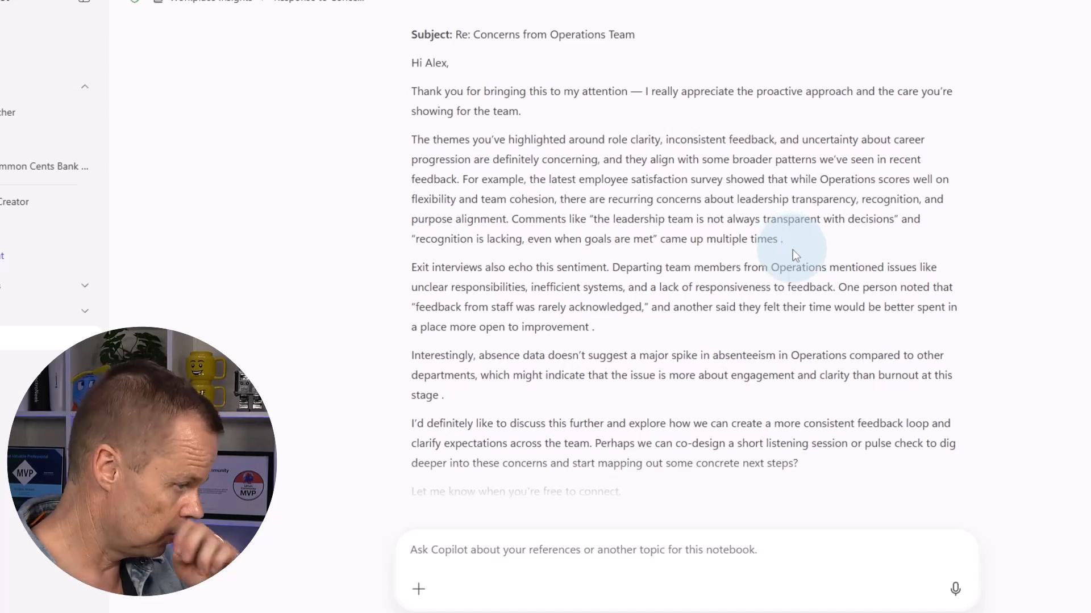
{"action": "left_click", "coordinate": [614, 561]}
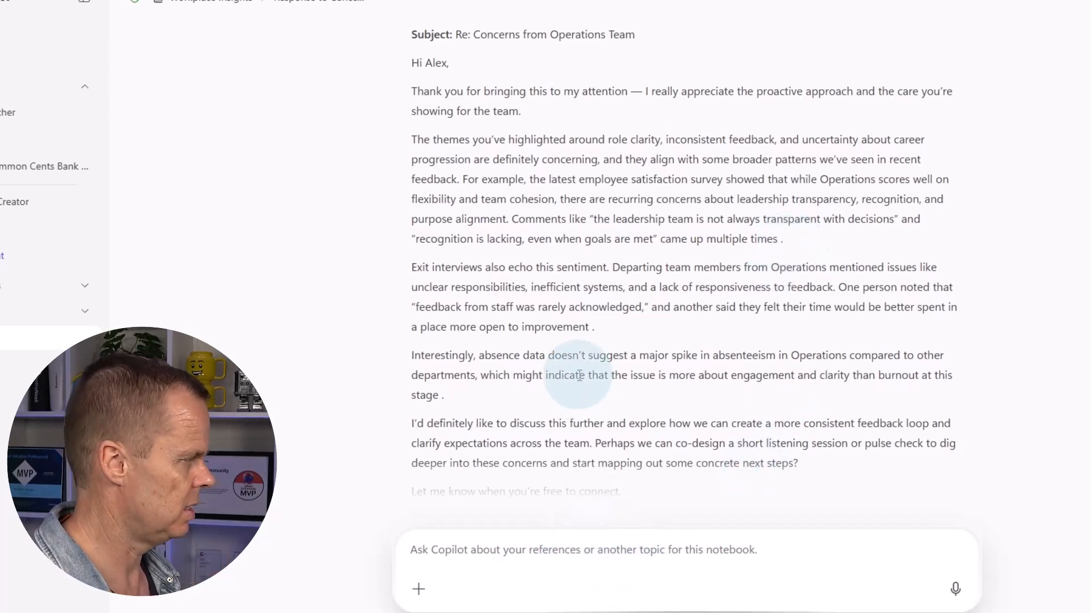
{"action": "type", "text": "Remove the sources"}
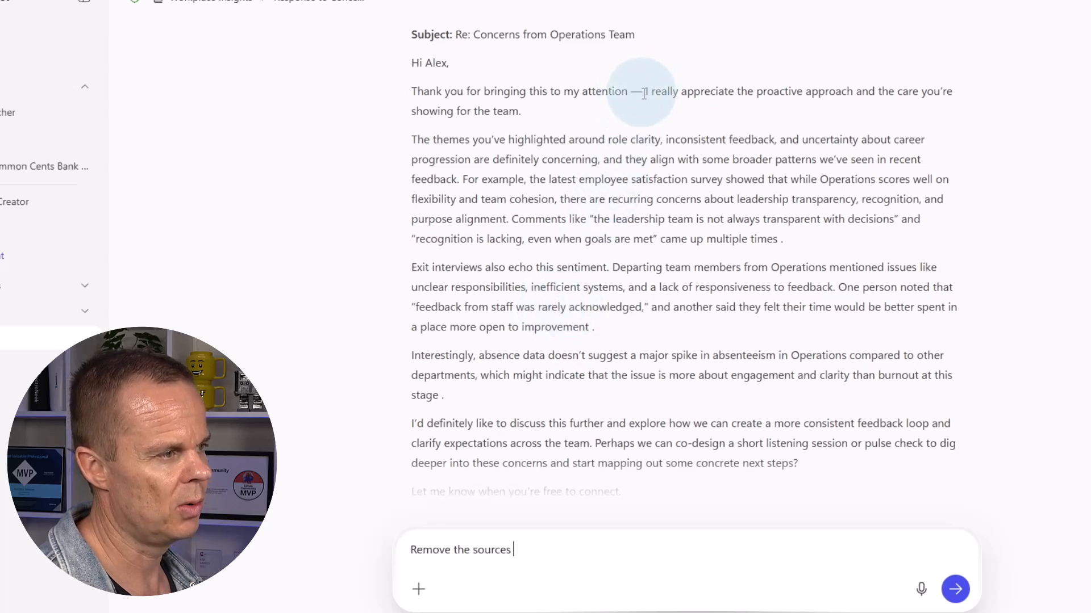
Send 'Remove the sources and remove em dashes' and scroll through the revised reply
{"action": "type", "text": "and remove "}
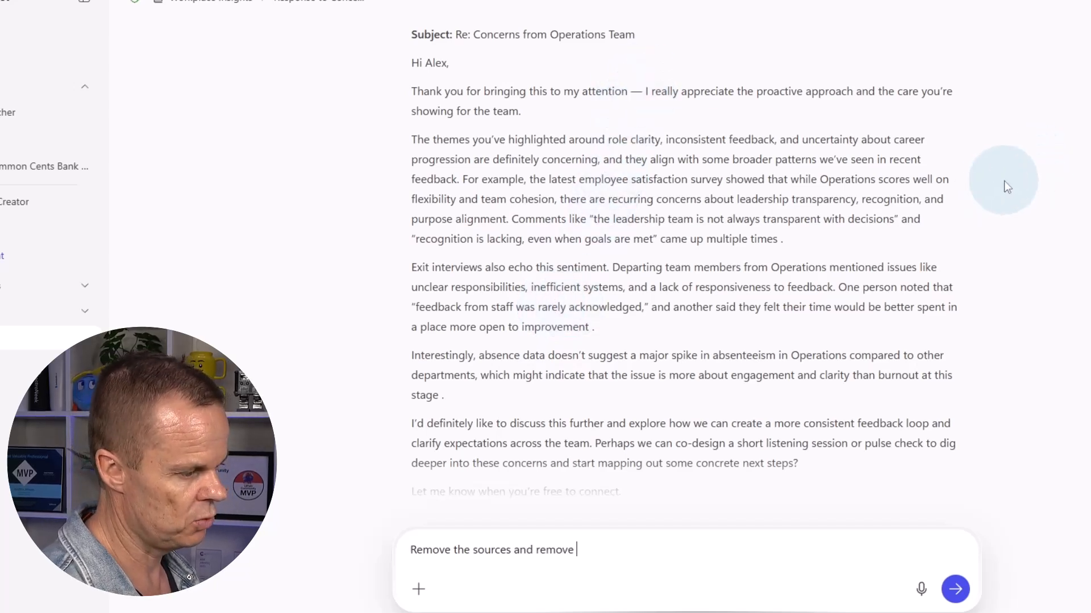
{"action": "type", "text": "em dahshes"}
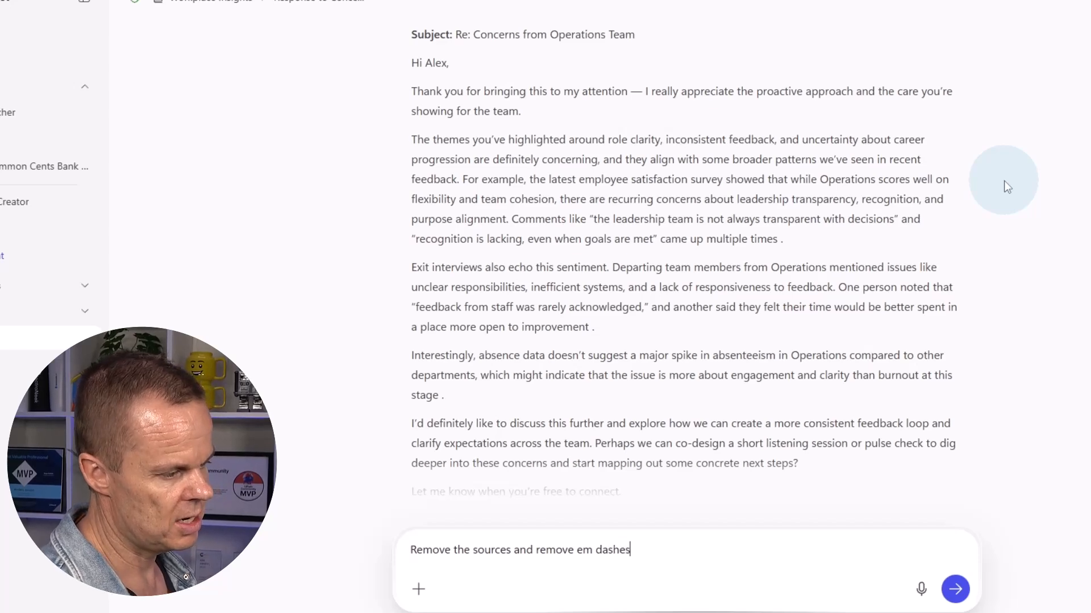
{"action": "key", "text": "Return"}
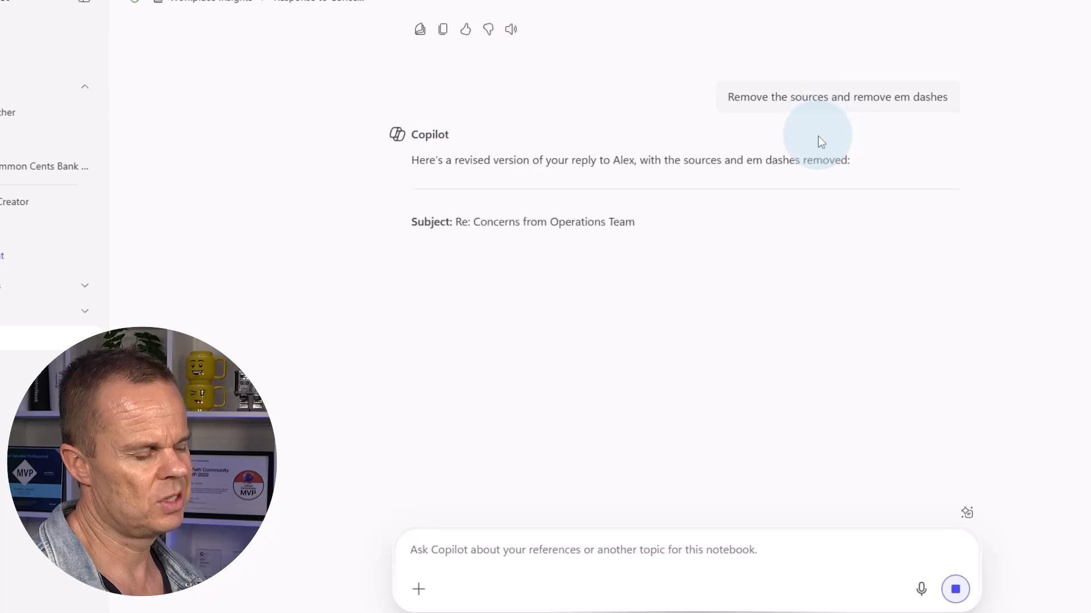
{"action": "scroll", "coordinate": [779, 227], "scroll_direction": "up", "scroll_amount": 10}
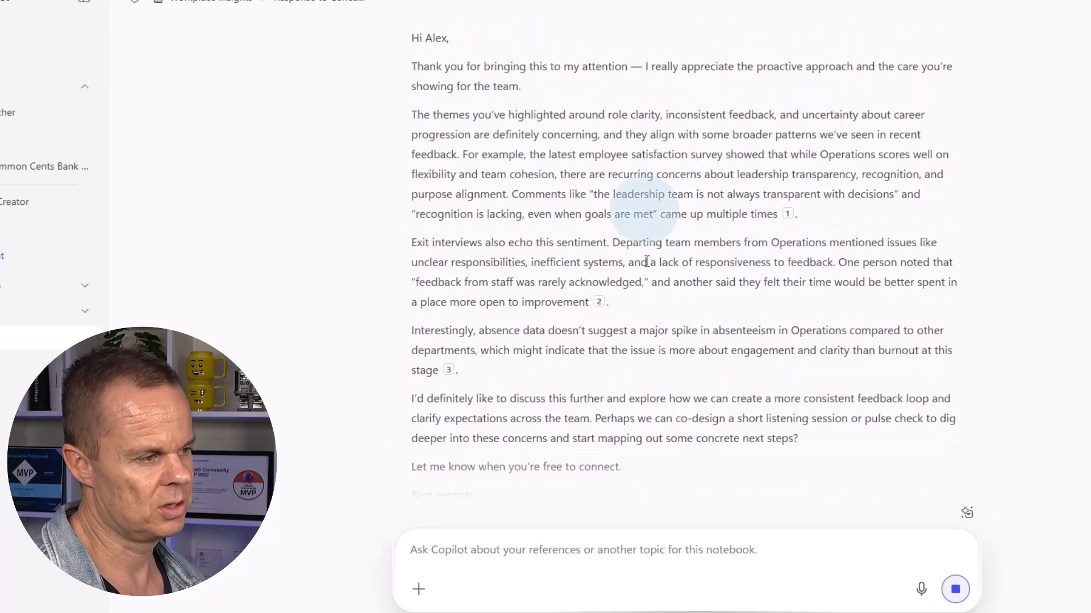
{"action": "scroll", "coordinate": [625, 318], "scroll_direction": "down", "scroll_amount": 10}
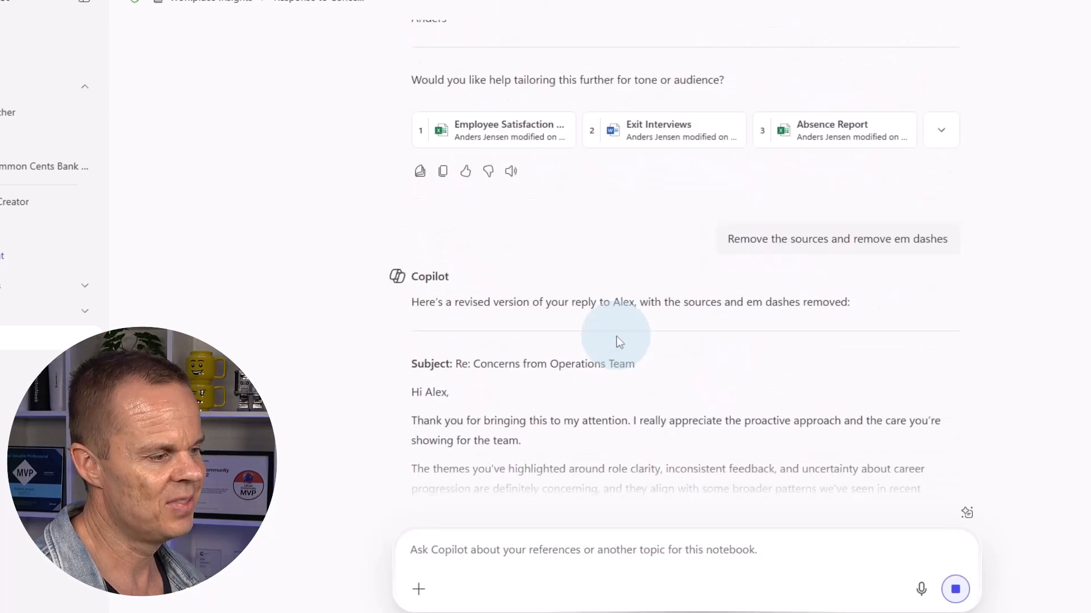
{"action": "scroll", "coordinate": [718, 367], "scroll_direction": "down", "scroll_amount": 2}
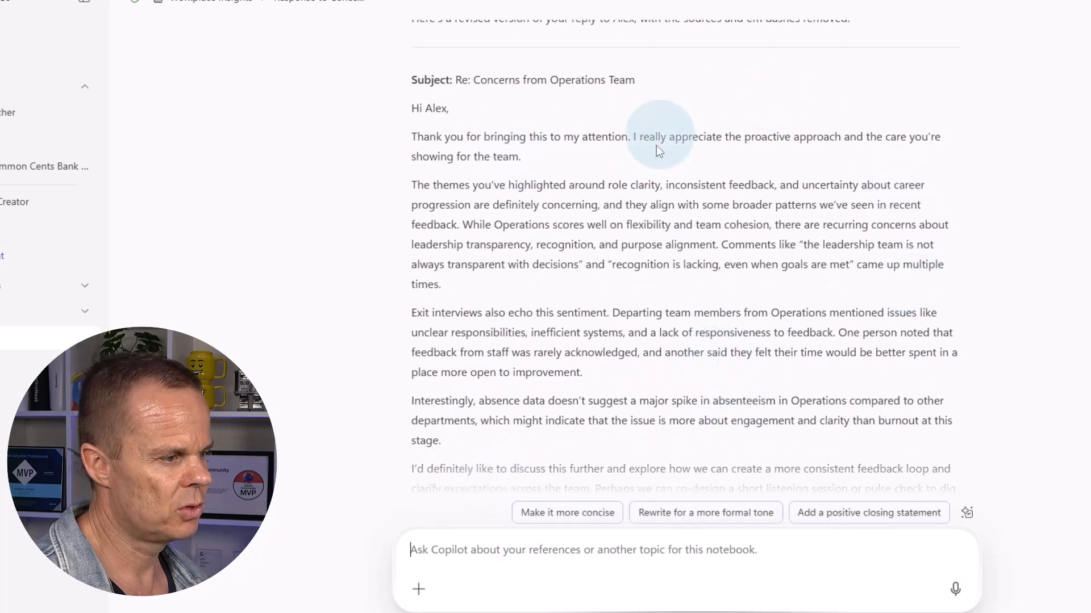
{"action": "scroll", "coordinate": [750, 174], "scroll_direction": "down", "scroll_amount": 1}
Select the revised email text, then clear the selection
{"action": "left_click_drag", "start_coordinate": [500, 461], "coordinate": [358, 184]}
{"action": "scroll", "coordinate": [407, 373], "scroll_direction": "up", "scroll_amount": 3}
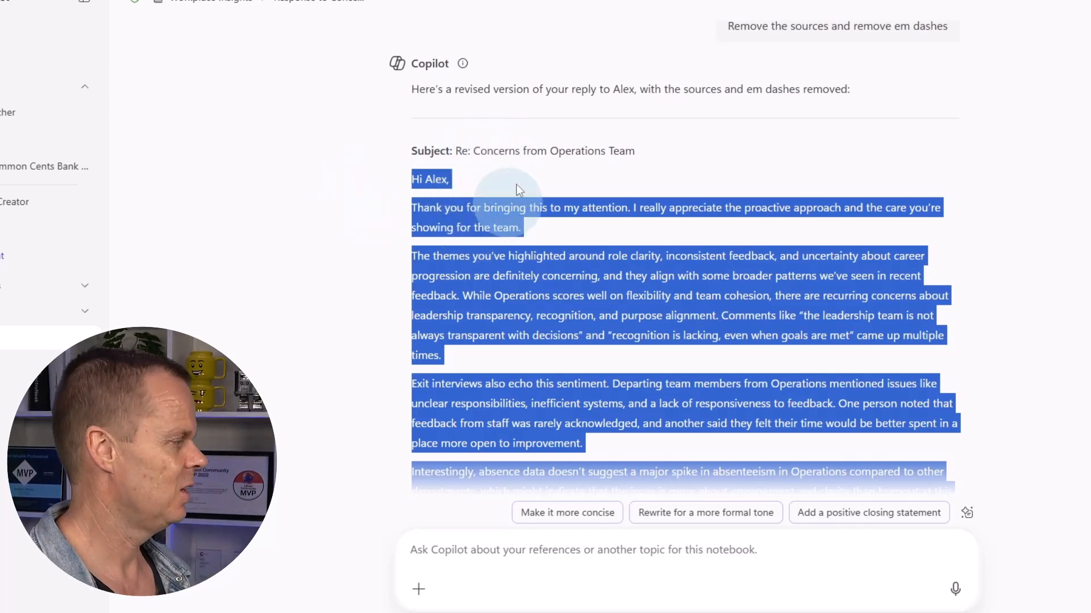
{"action": "left_click", "coordinate": [632, 189]}
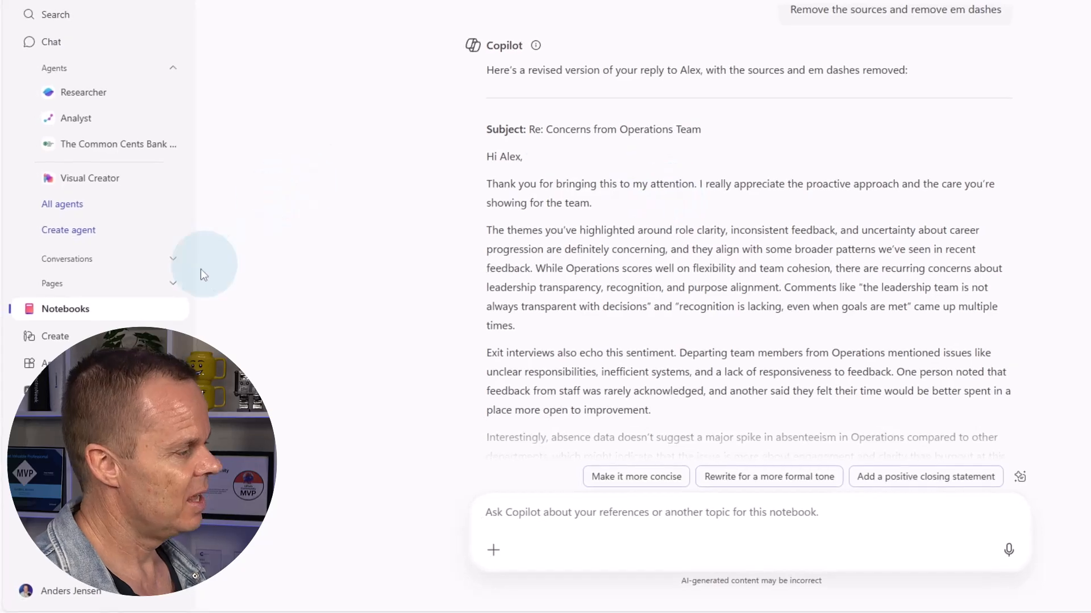
Start a new notebook named 'Illusion of Thinking'
{"action": "left_click", "coordinate": [96, 311]}
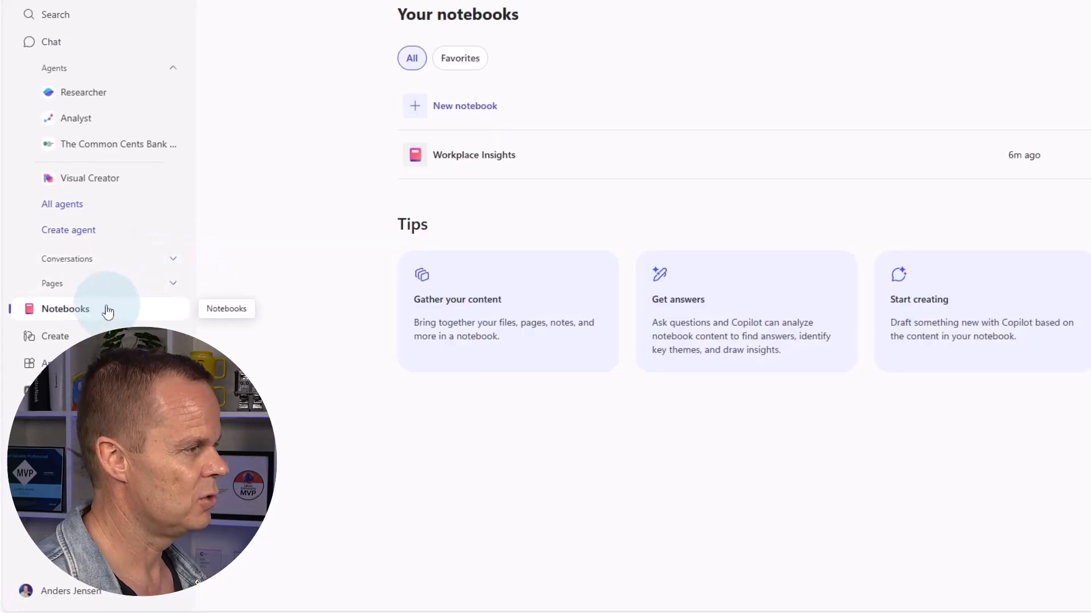
{"action": "left_click", "coordinate": [459, 108]}
{"action": "left_click", "coordinate": [573, 140]}
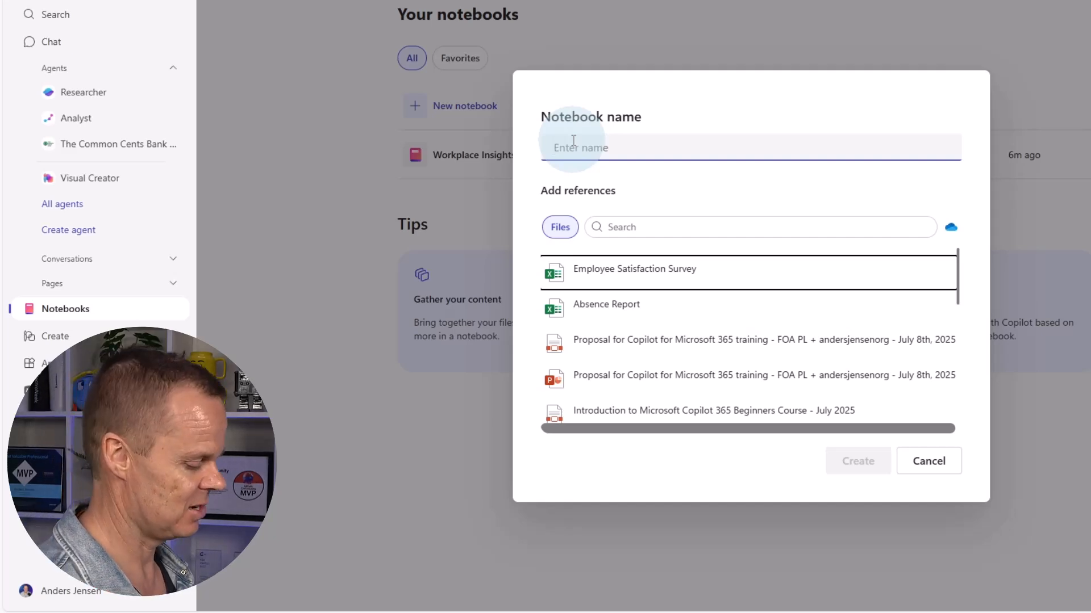
{"action": "type", "text": "Illusion of Thinking"}
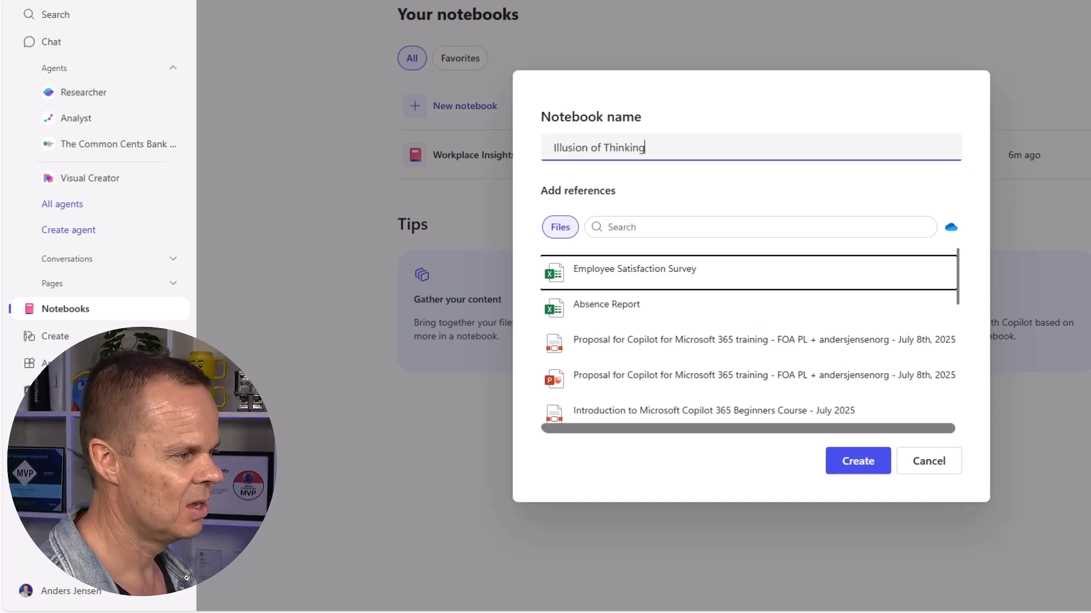
Attach the-illusion-of-thinking.pdf from Copilot 365 - Lesson Files > Agents & Notebooks and create the notebook
{"action": "left_click", "coordinate": [954, 229]}
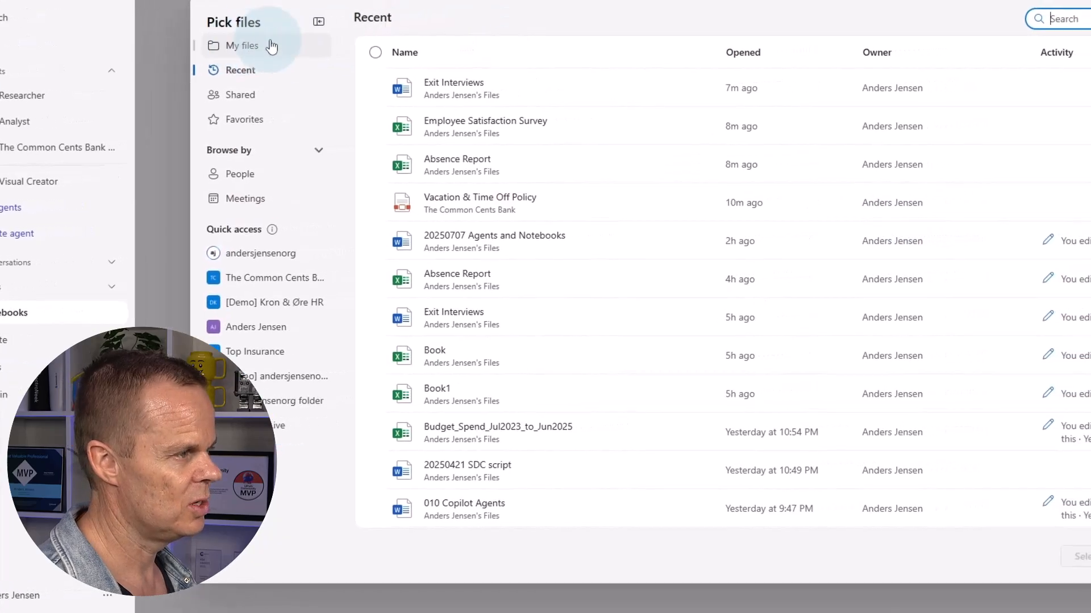
{"action": "left_click", "coordinate": [272, 46]}
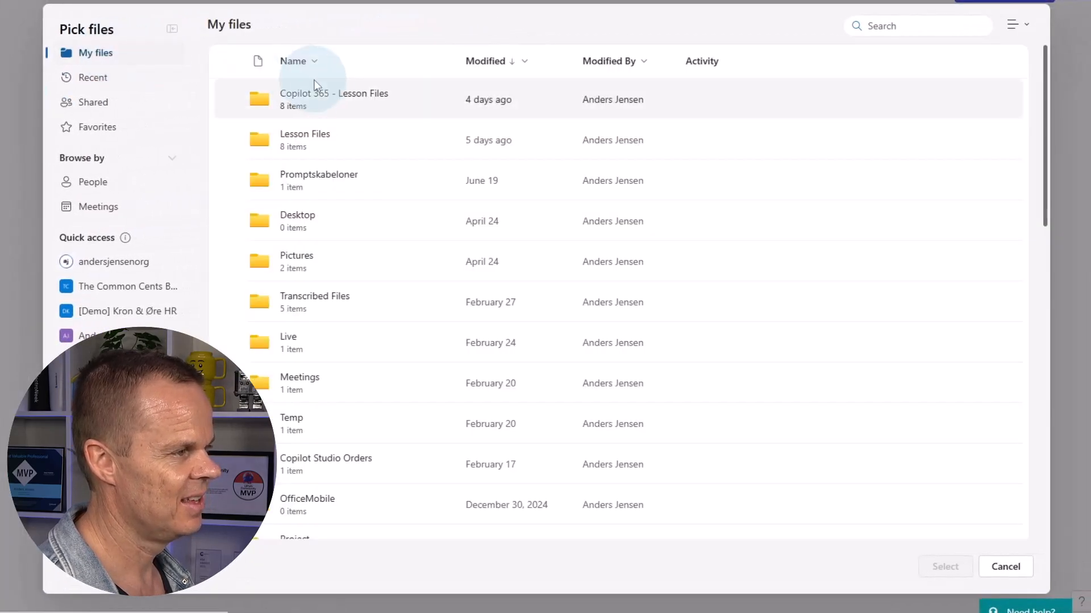
{"action": "left_click", "coordinate": [335, 95]}
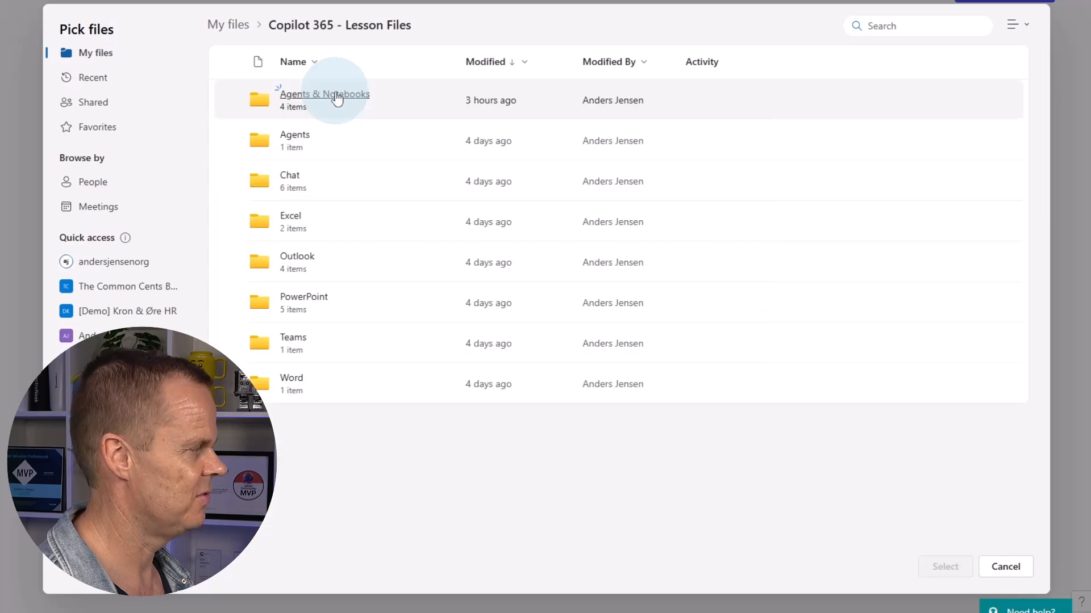
{"action": "left_click", "coordinate": [329, 100]}
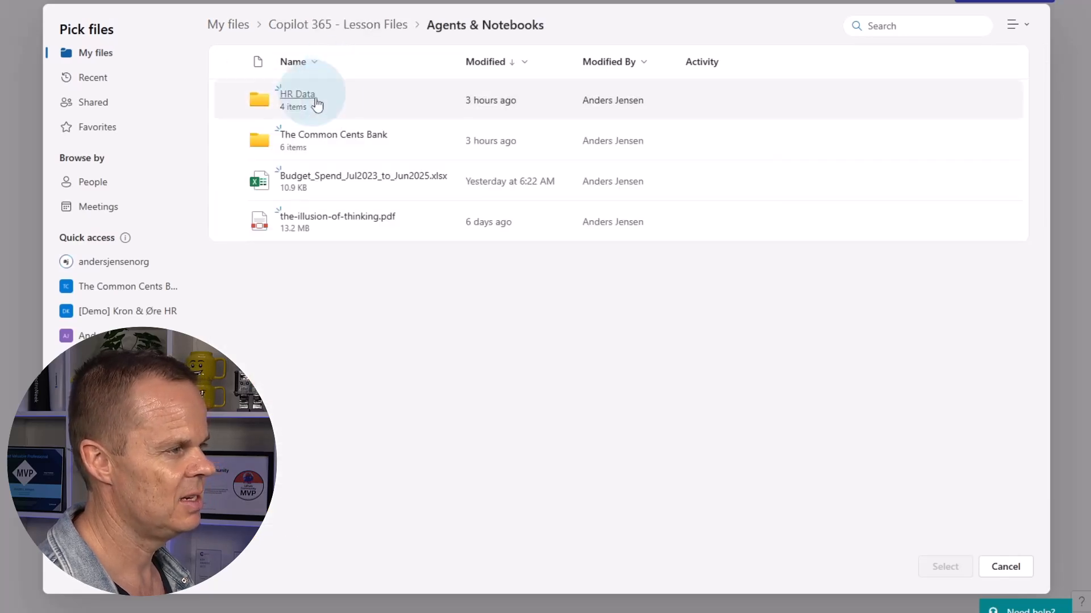
{"action": "left_click", "coordinate": [344, 226]}
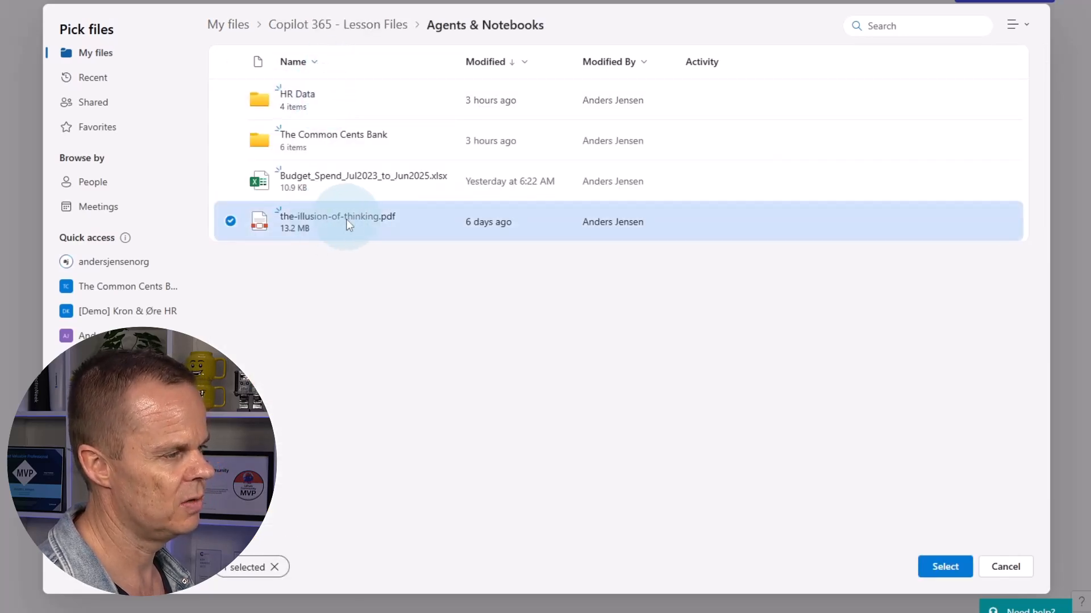
{"action": "left_click", "coordinate": [944, 567]}
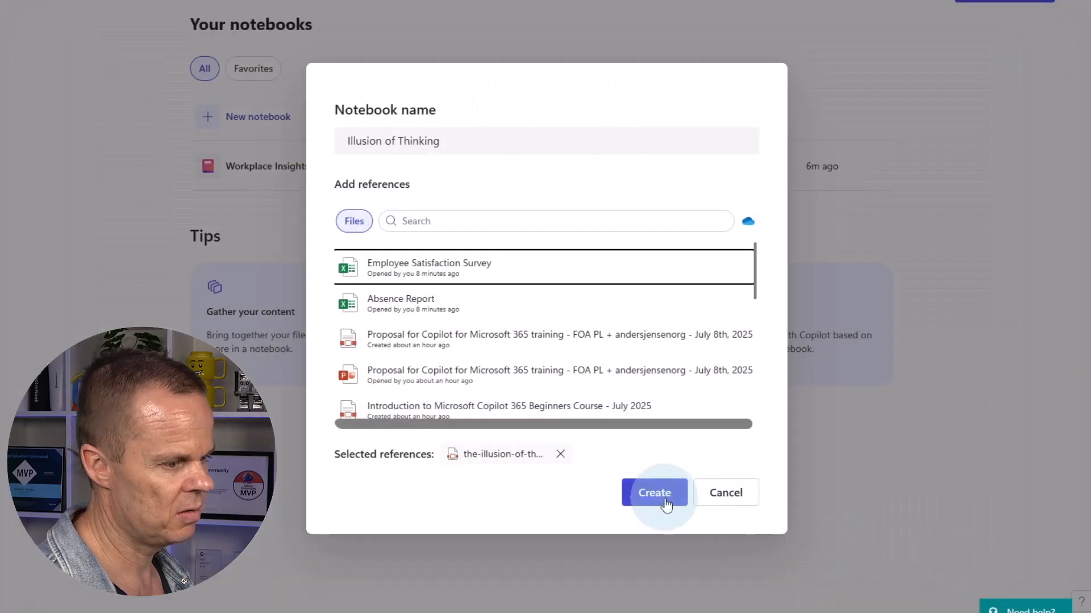
{"action": "left_click", "coordinate": [664, 502]}
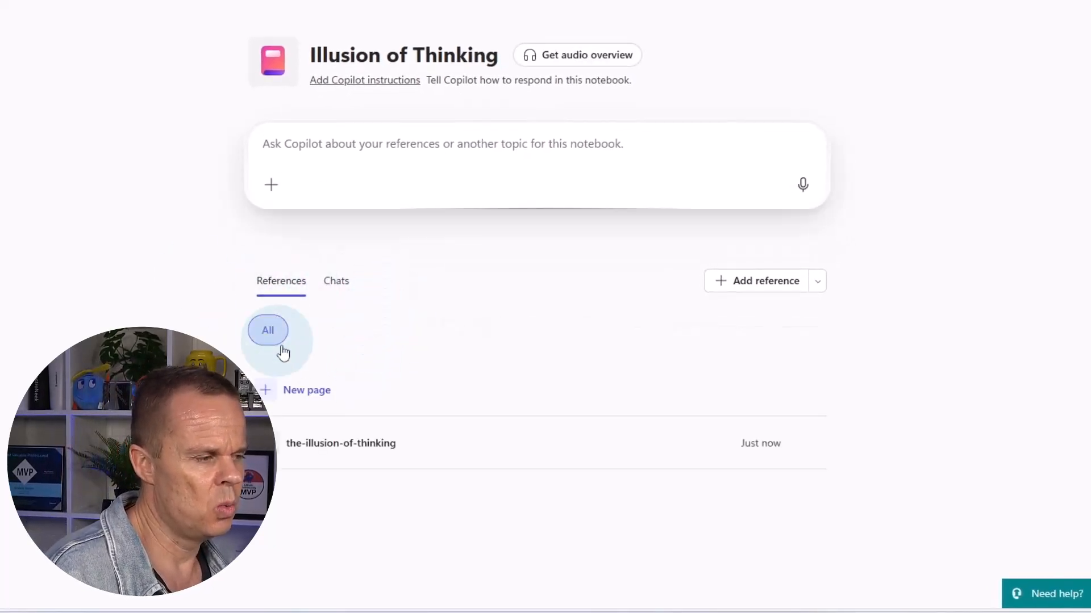
Request an audio overview for the Illusion of Thinking notebook and minimize Edge
{"action": "left_click", "coordinate": [568, 59]}
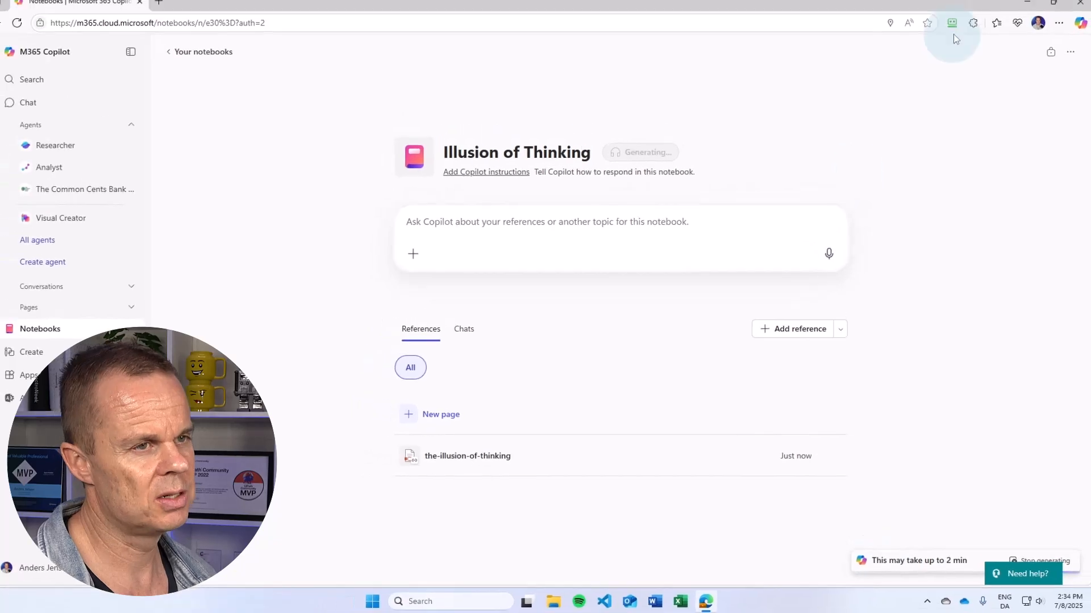
{"action": "left_click", "coordinate": [1025, 6]}
Open the-illusion-of-thinking.pdf from Lesson files > Agents & Notebooks, skim its pages, and close it
{"action": "double_click", "coordinate": [42, 141]}
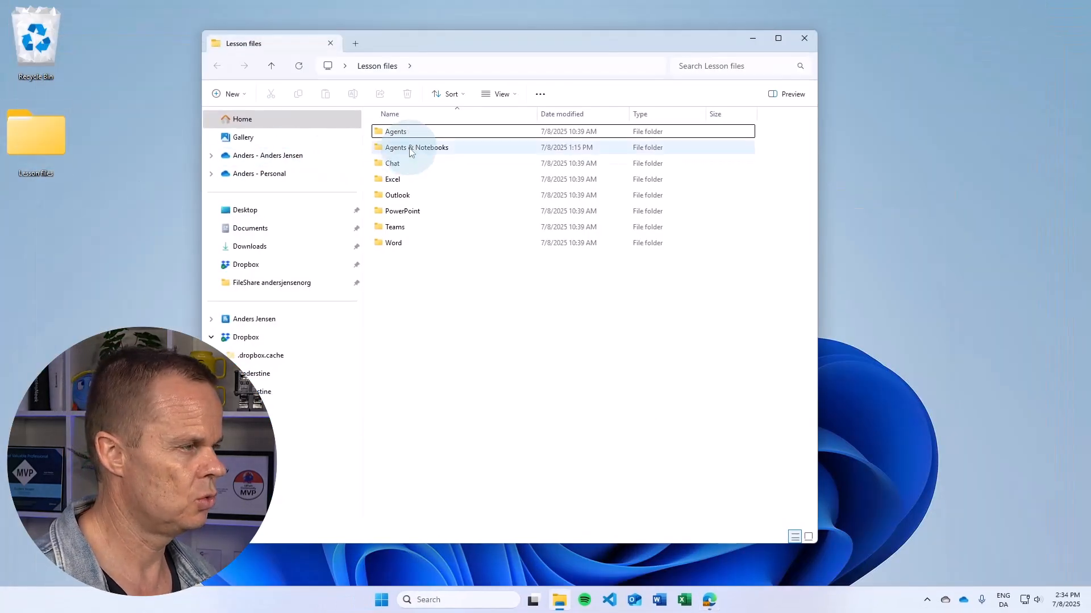
{"action": "double_click", "coordinate": [409, 149]}
{"action": "double_click", "coordinate": [406, 179]}
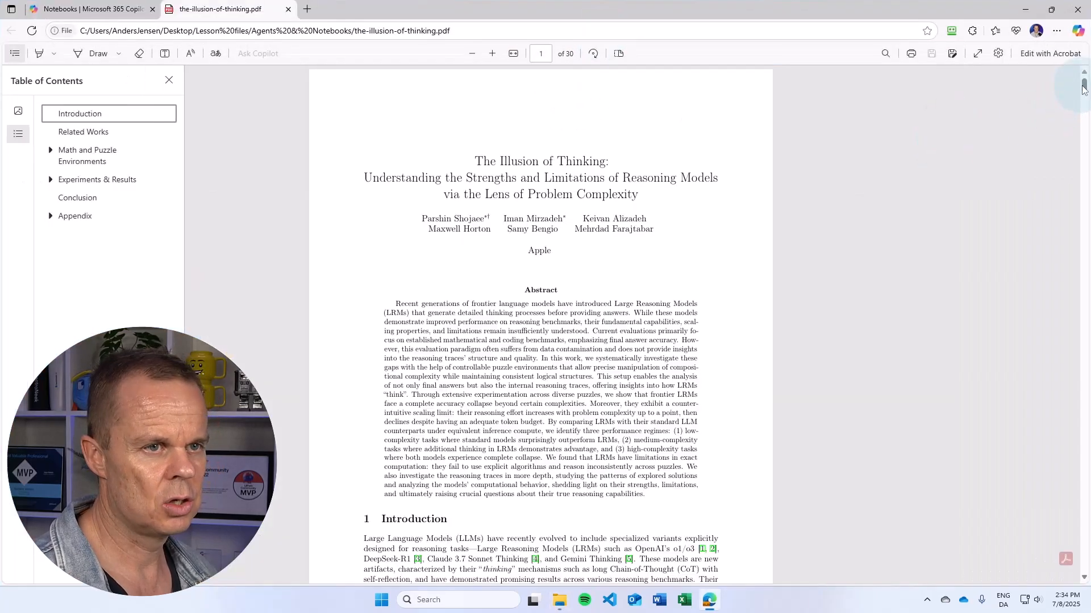
{"action": "left_click_drag", "start_coordinate": [1084, 88], "coordinate": [1083, 256]}
{"action": "scroll", "coordinate": [729, 320], "scroll_direction": "down", "scroll_amount": 20}
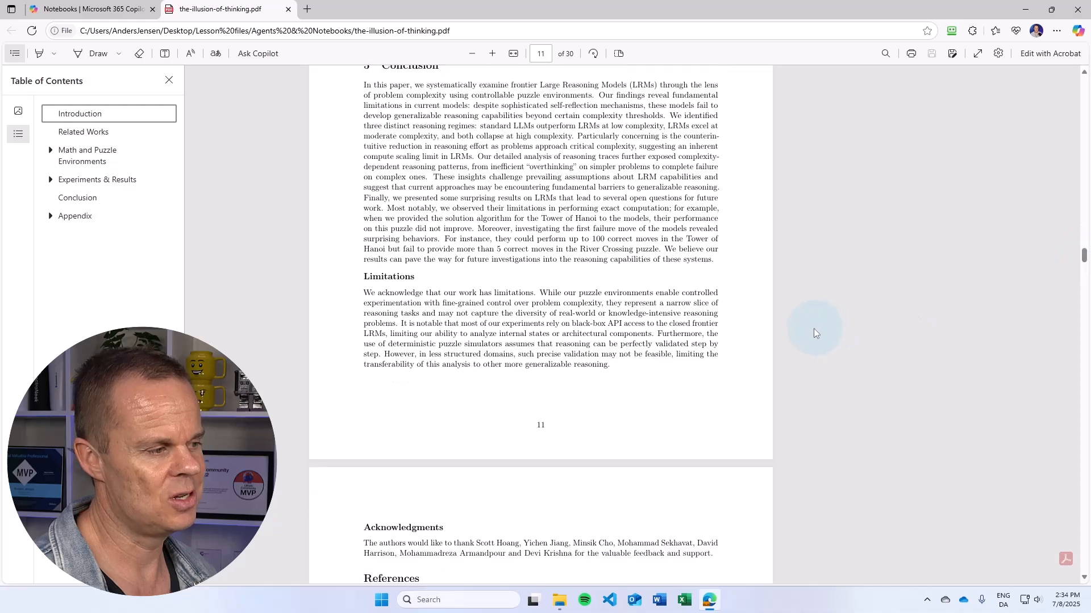
{"action": "scroll", "coordinate": [729, 320], "scroll_direction": "down", "scroll_amount": 20}
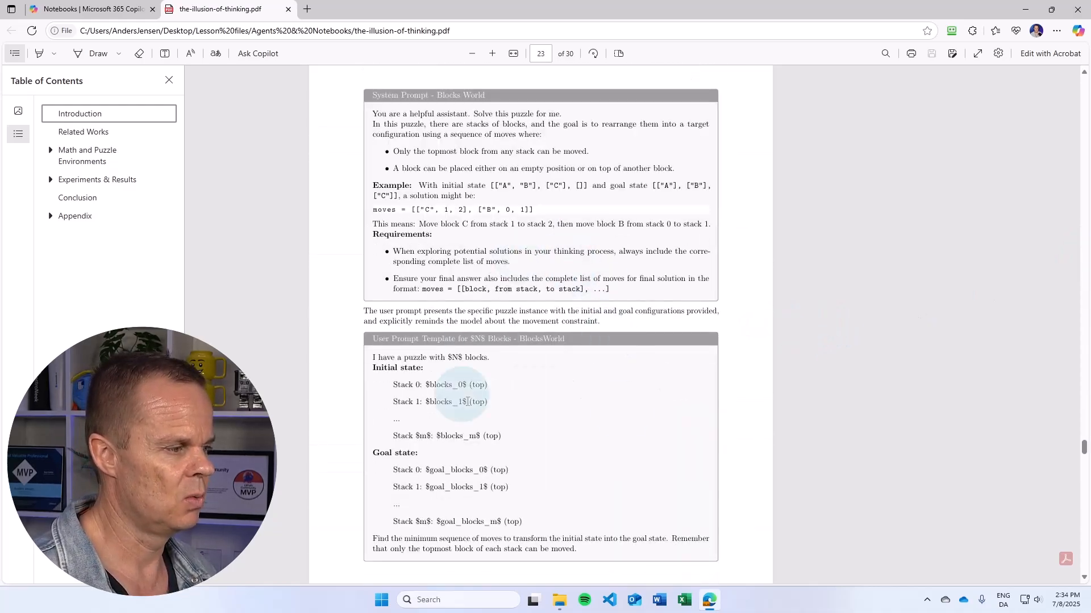
{"action": "scroll", "coordinate": [664, 352], "scroll_direction": "down", "scroll_amount": 20}
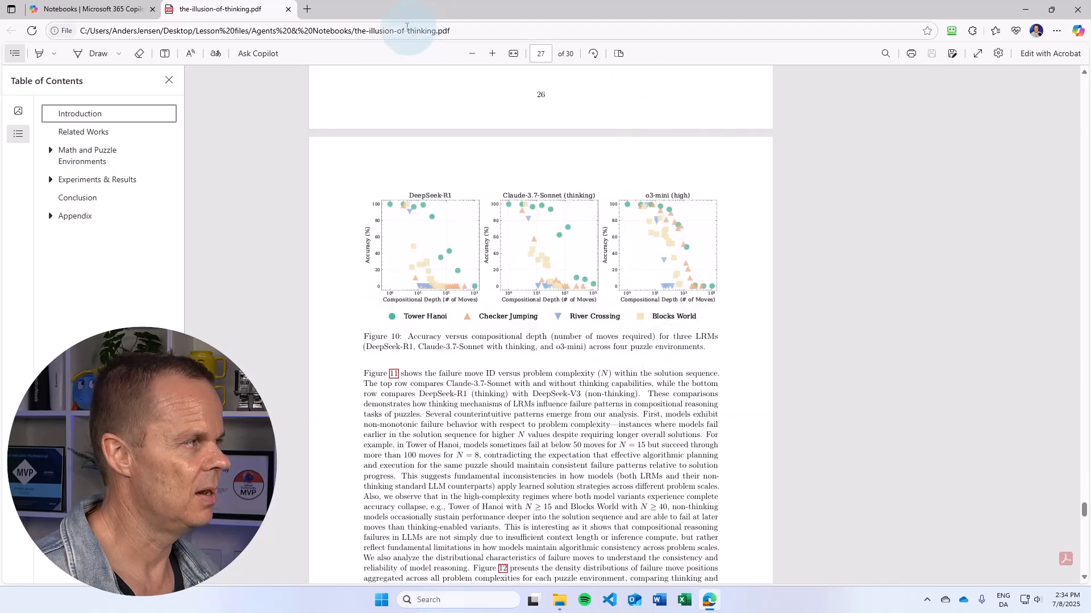
{"action": "left_click", "coordinate": [288, 9]}
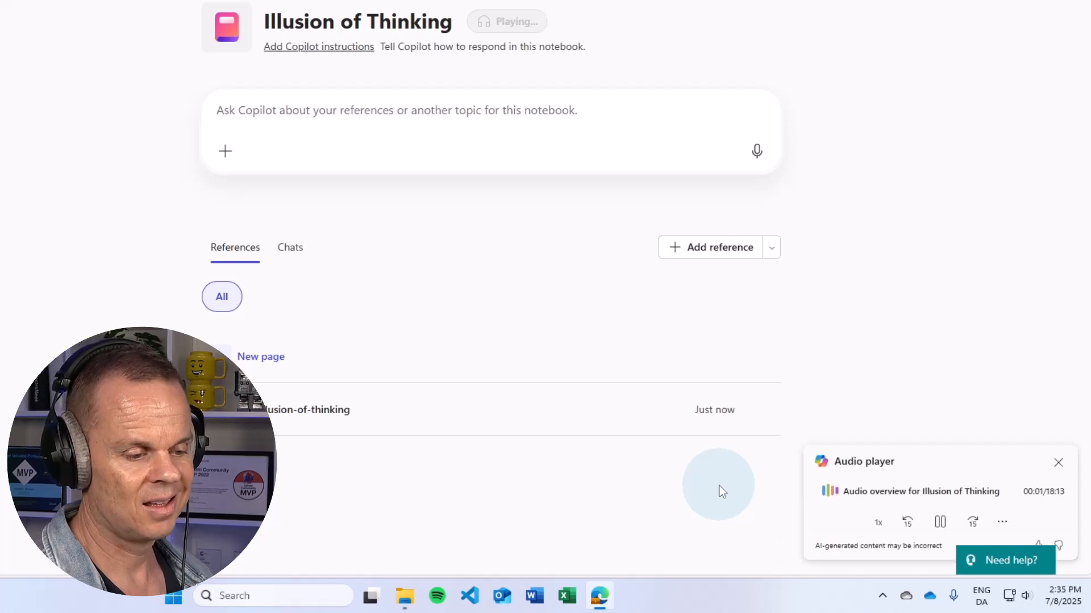
Pause, resume, and pause the audio overview again
{"action": "left_click", "coordinate": [940, 522]}
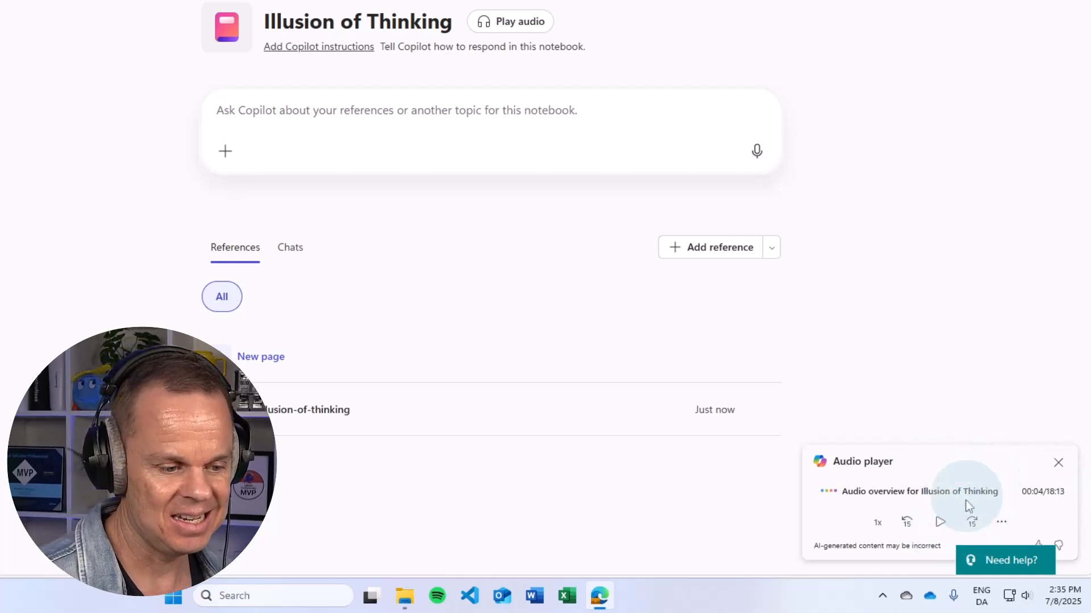
{"action": "left_click", "coordinate": [944, 526]}
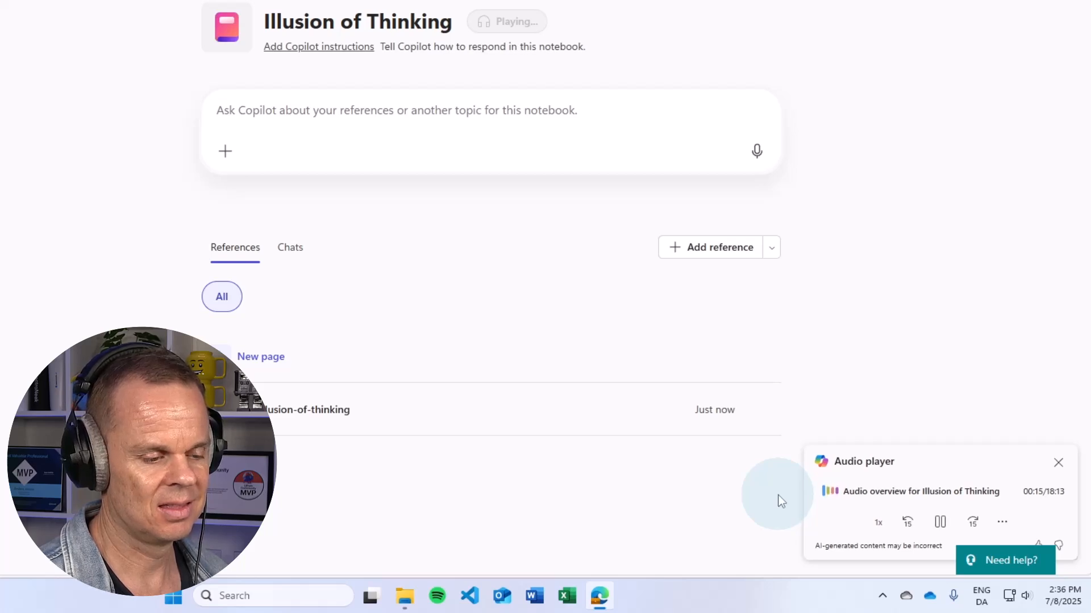
{"action": "left_click", "coordinate": [939, 526]}
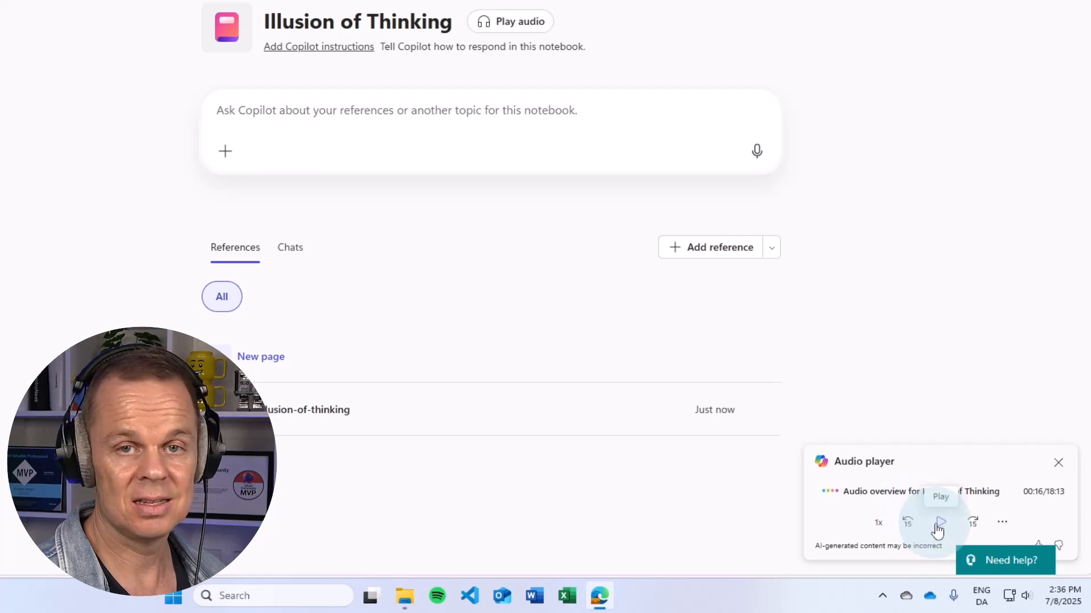
Skip the audio ahead four times by 15 seconds, play briefly, and pause at 1:38
{"action": "left_click", "coordinate": [973, 524]}
{"action": "left_click", "coordinate": [973, 524]}
{"action": "left_click", "coordinate": [975, 525]}
{"action": "left_click", "coordinate": [975, 525]}
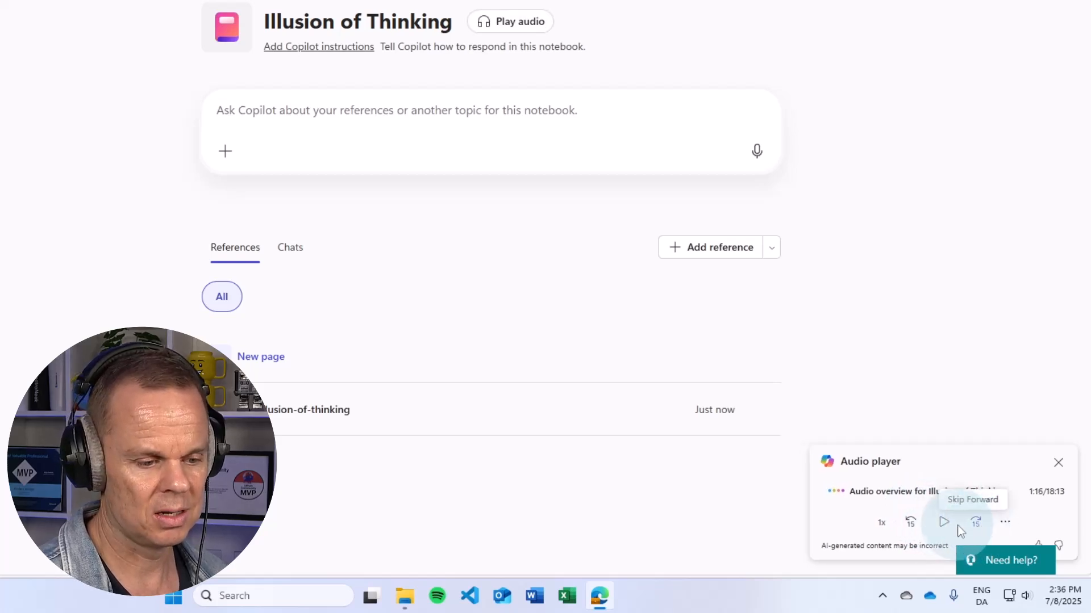
{"action": "left_click", "coordinate": [944, 527]}
{"action": "left_click", "coordinate": [973, 524]}
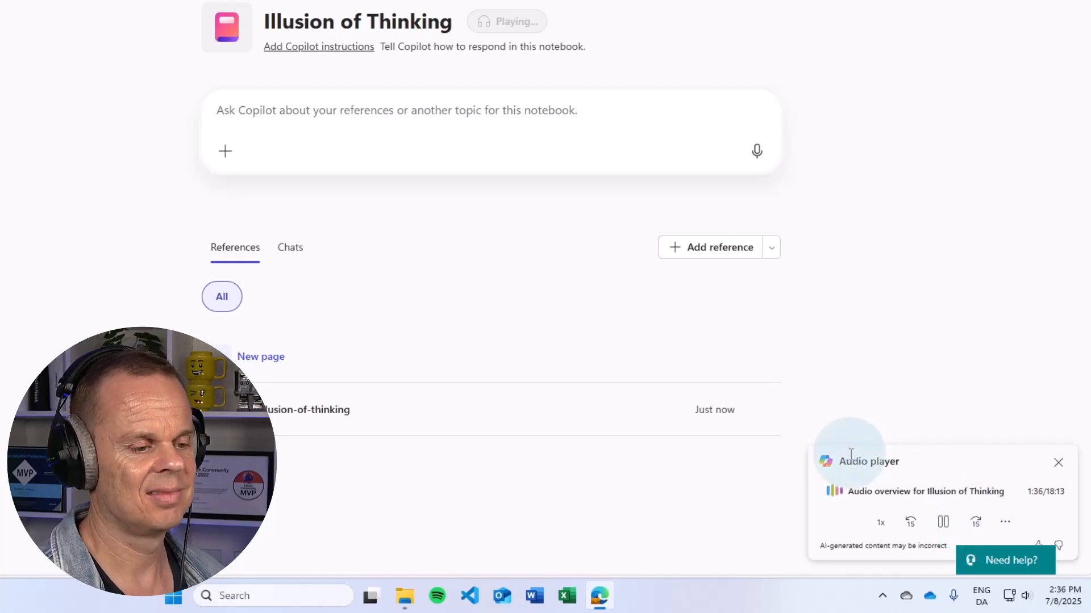
{"action": "left_click", "coordinate": [943, 522]}
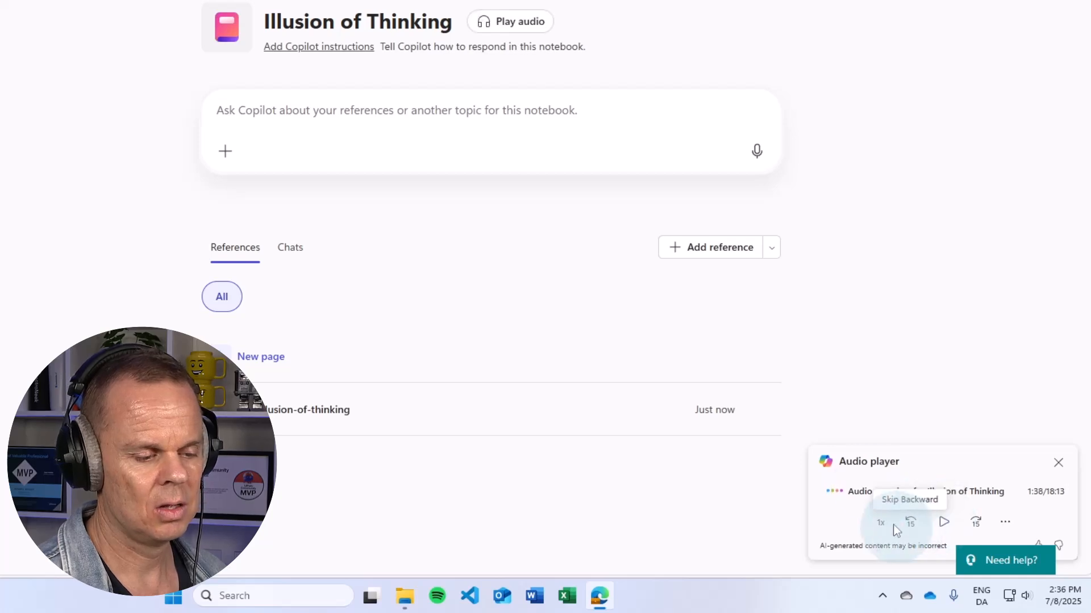